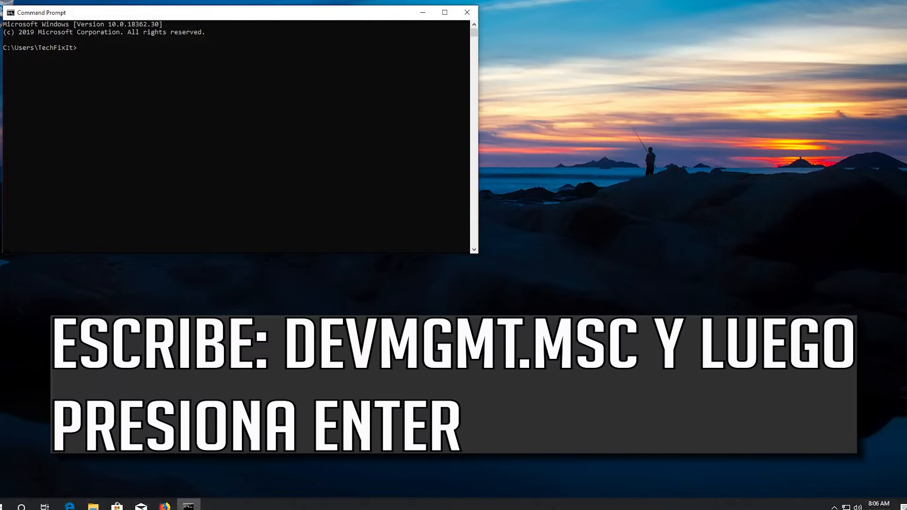
# Run devmgmt.msc from the command prompt to open Device Manager and put the focus on its device tree.
pyautogui.write('devmgmt.msc')
pyautogui.press('Return')
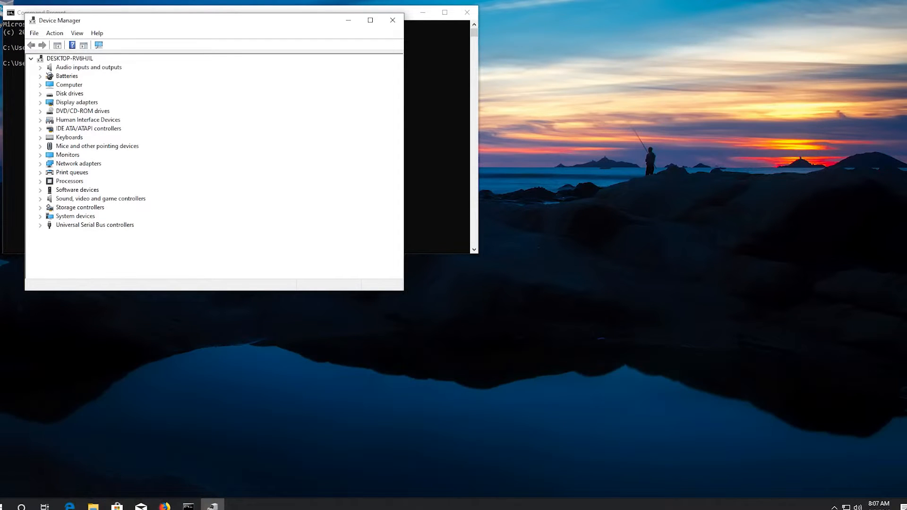
pyautogui.press('Tab')
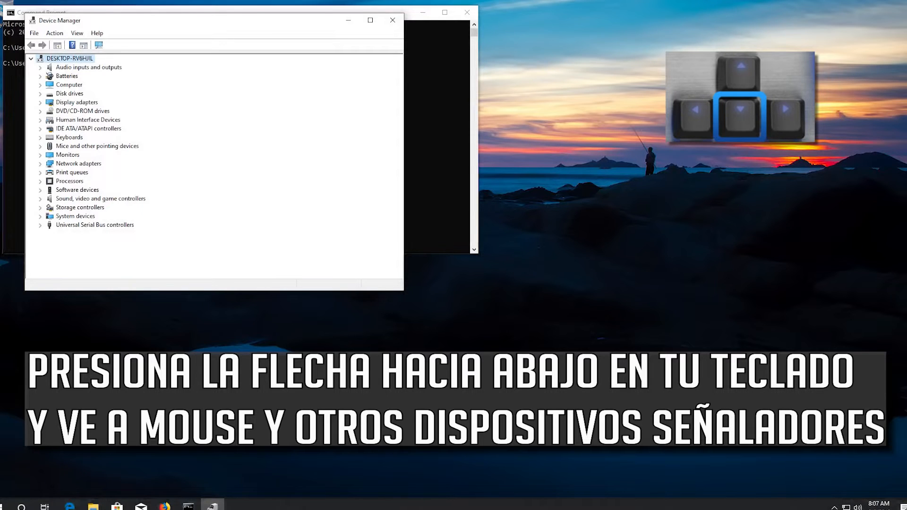
# Expand the Mice and other pointing devices category in the device tree.
pyautogui.press('Down')
pyautogui.press('Down')
pyautogui.press('Down')
pyautogui.press('Down')
pyautogui.press('Down')
pyautogui.press('Down')
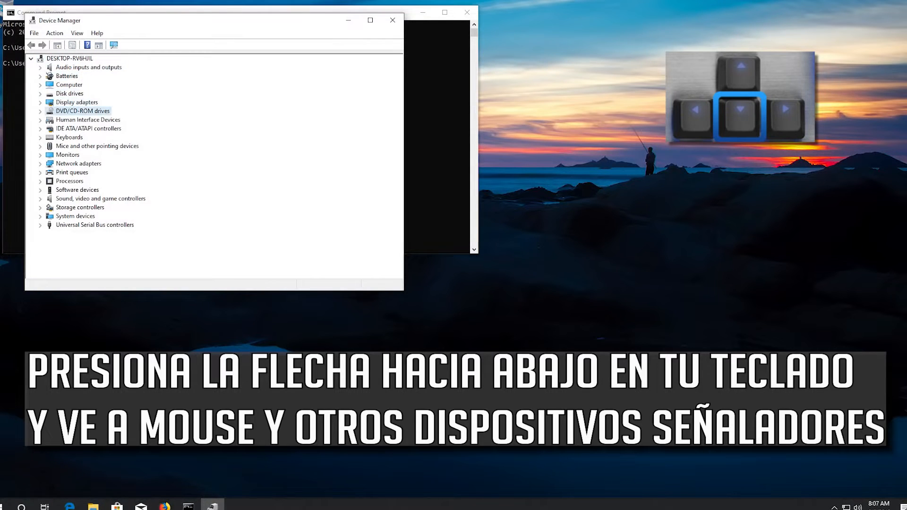
pyautogui.press('Down')
pyautogui.press('Down')
pyautogui.press('Down')
pyautogui.press('Down')
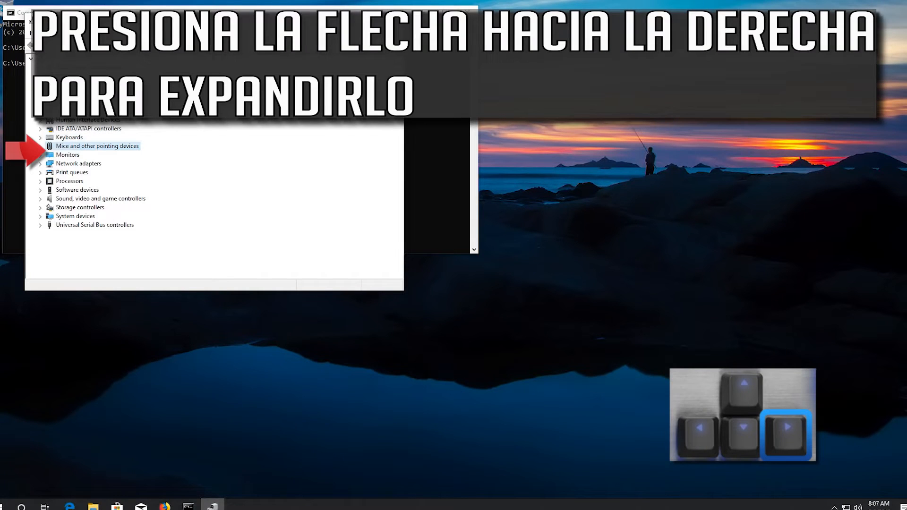
pyautogui.press('Right')
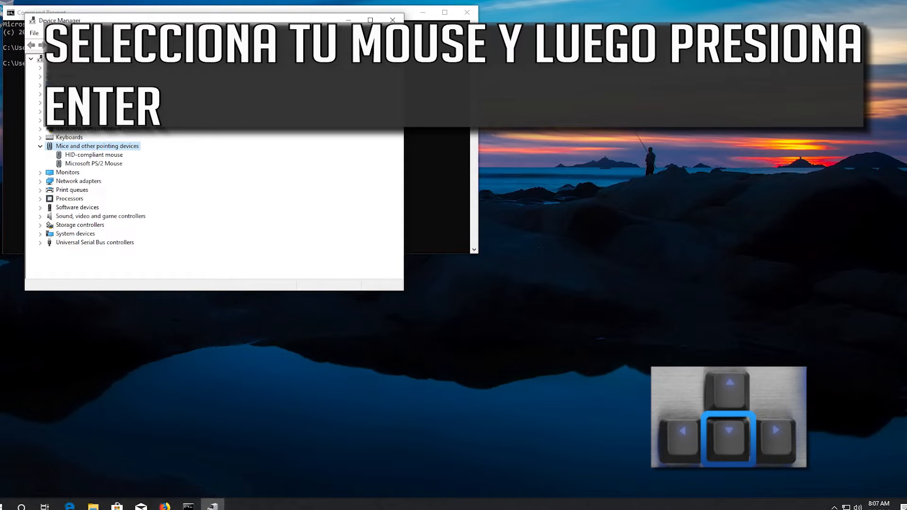
# Open the properties of the Microsoft PS/2 Mouse and show its driver settings.
pyautogui.press('Down')
pyautogui.press('Down')
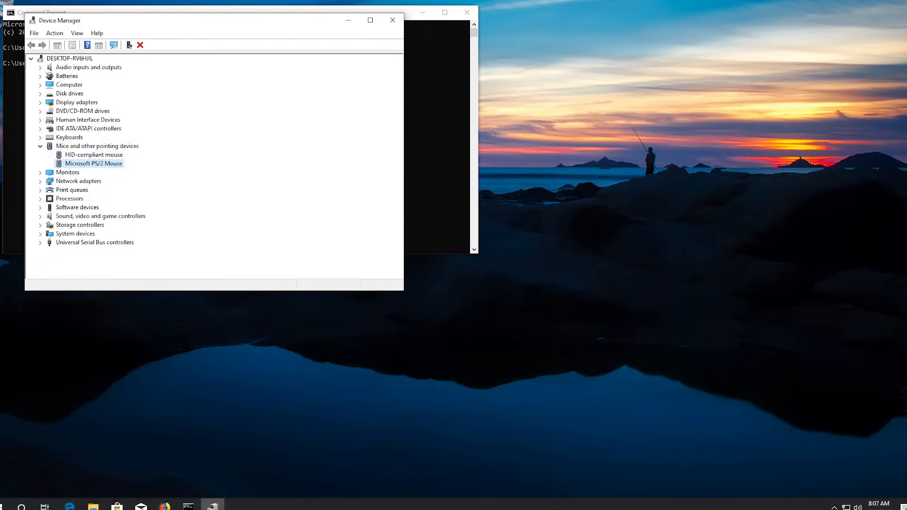
pyautogui.press('Return')
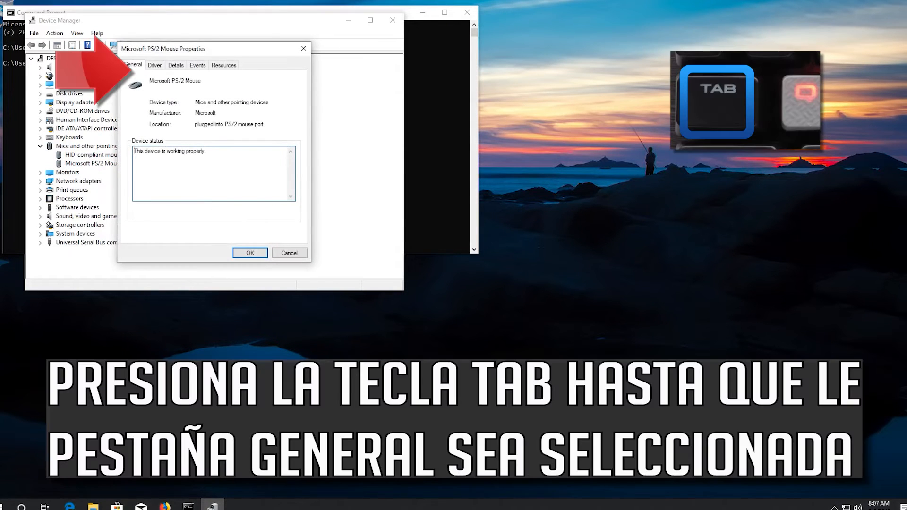
pyautogui.press('Tab')
pyautogui.press('Tab')
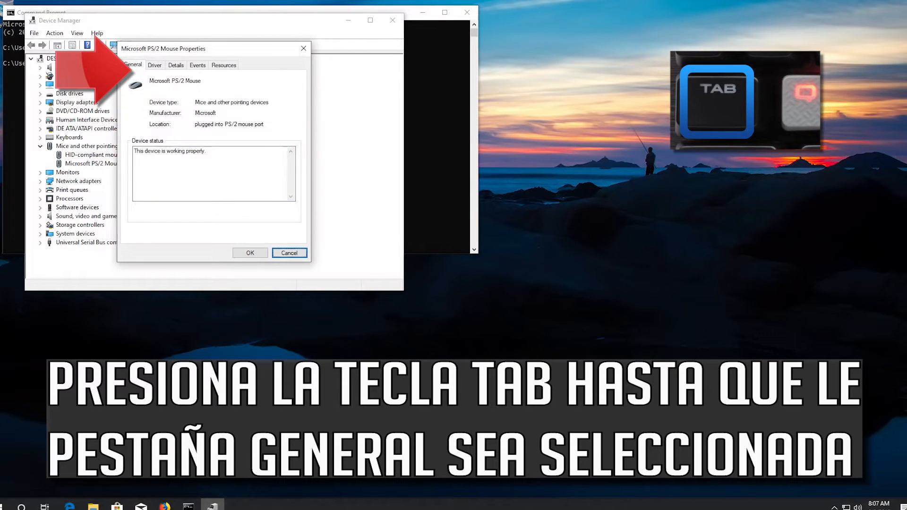
pyautogui.press('Tab')
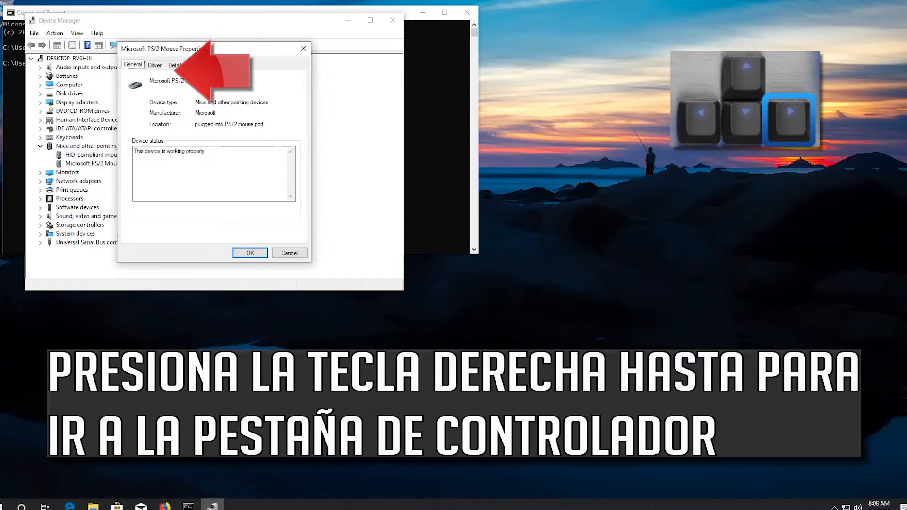
pyautogui.press('Right')
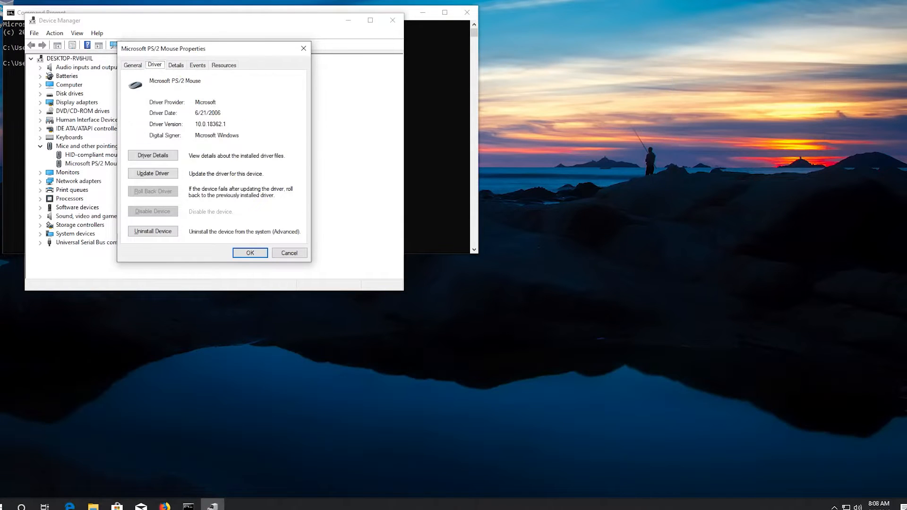
# Update the mouse driver by searching automatically for updated driver software.
pyautogui.press('Tab')
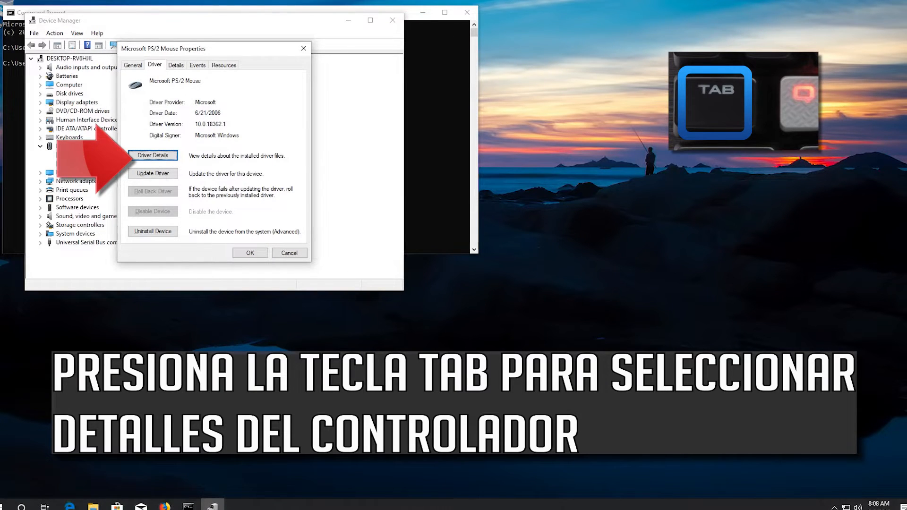
pyautogui.press('Down')
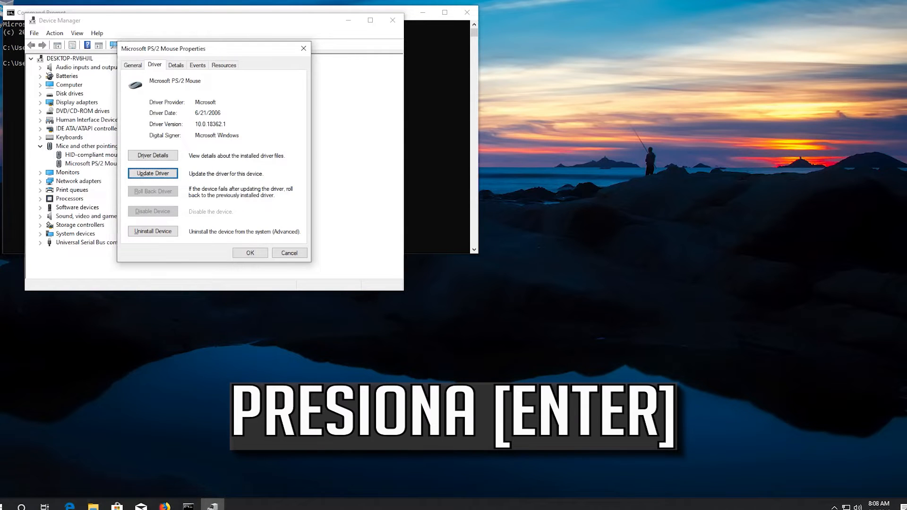
pyautogui.press('Return')
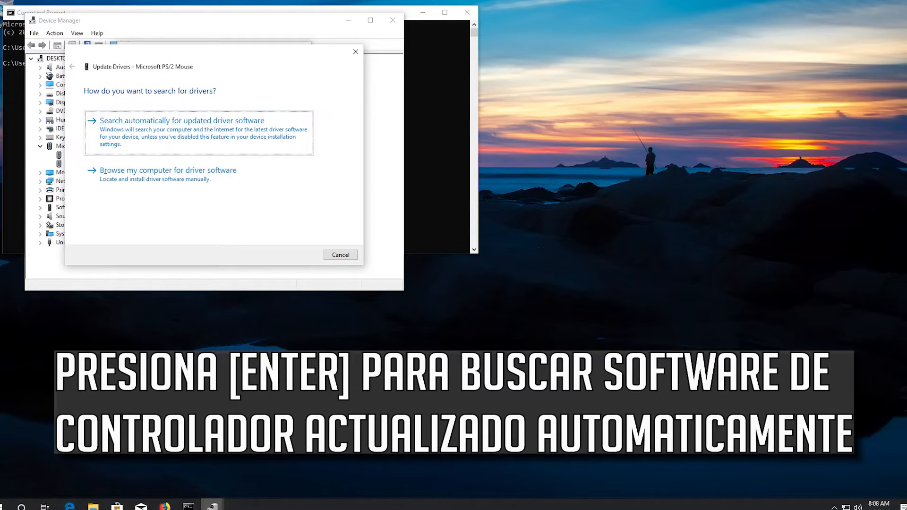
pyautogui.press('Return')
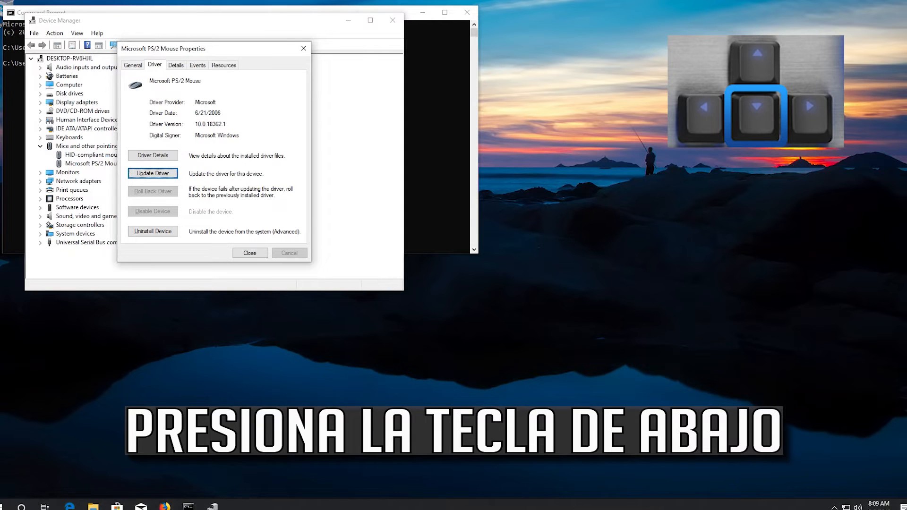
# Start another driver update, browsing the computer for driver software and choosing to pick from the list of available drivers.
pyautogui.press('Return')
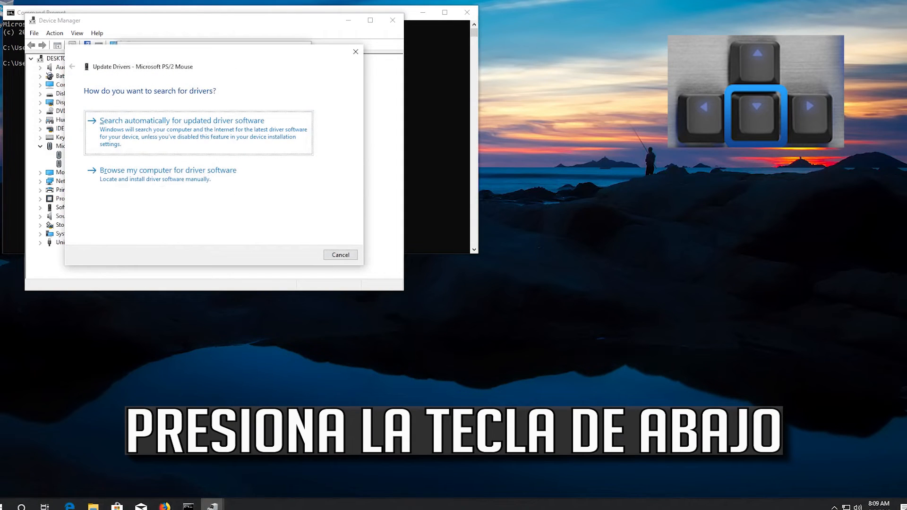
pyautogui.press('Down')
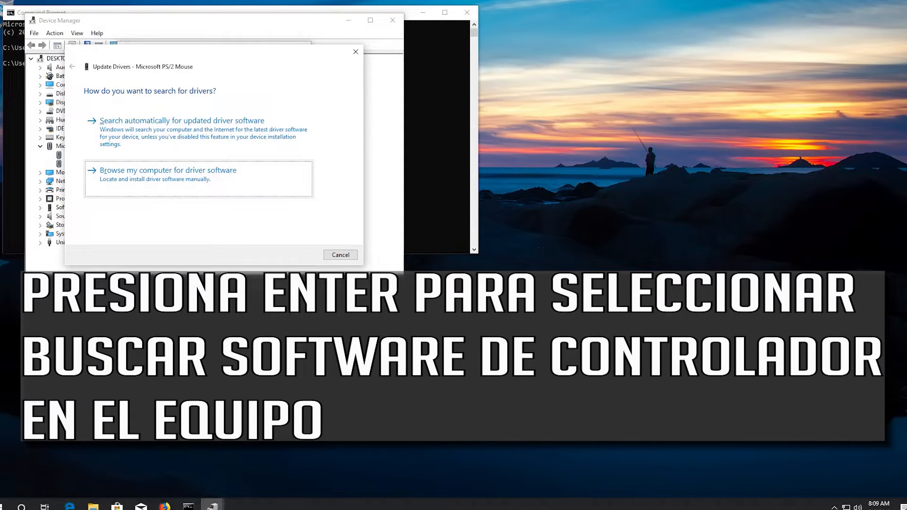
pyautogui.press('Return')
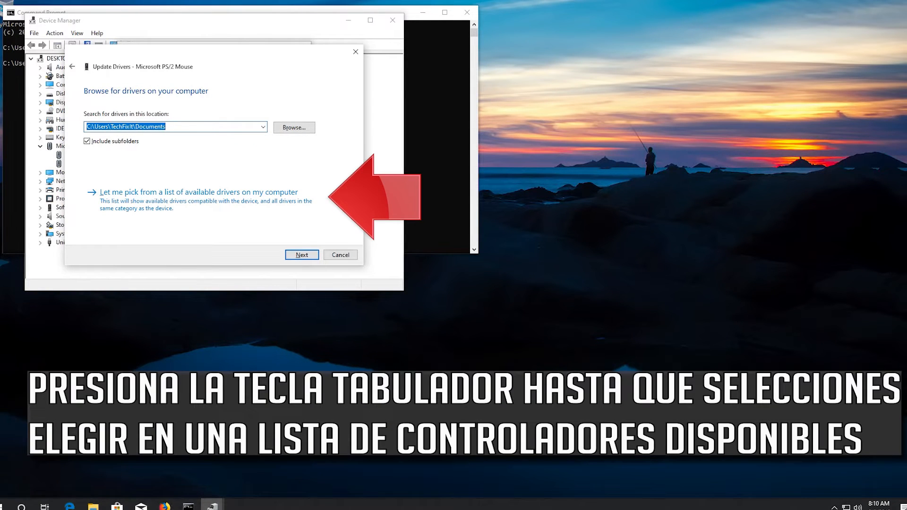
pyautogui.press('Tab')
pyautogui.press('Tab')
pyautogui.press('Tab')
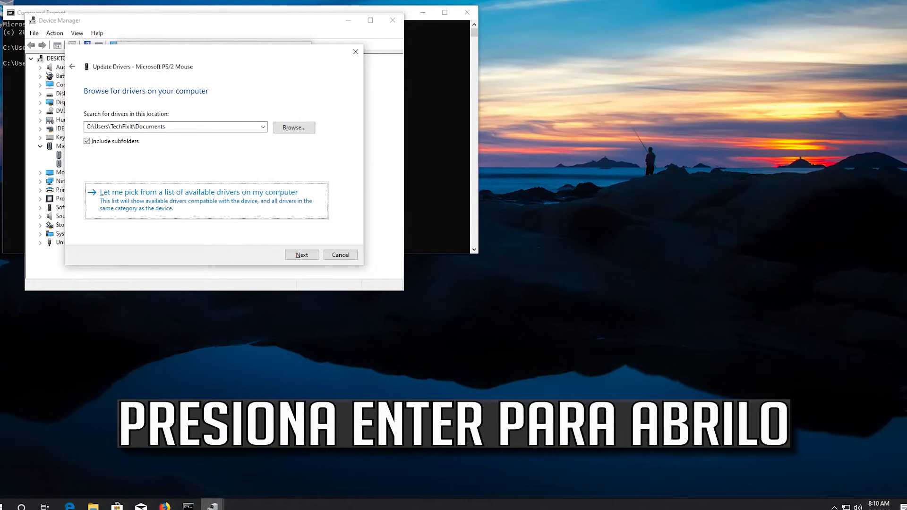
pyautogui.press('Return')
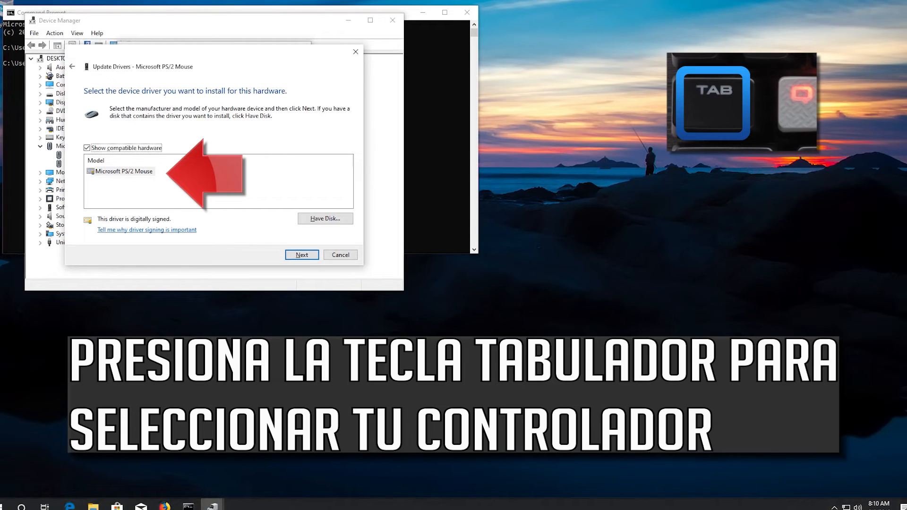
# Select the Microsoft PS/2 Mouse model in the compatible hardware list and install its driver.
pyautogui.press('Tab')
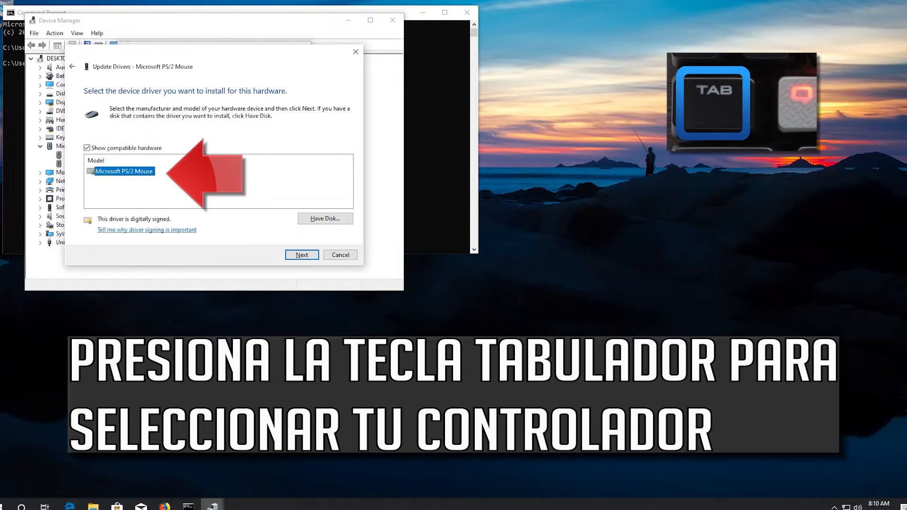
pyautogui.press('Tab')
pyautogui.press('Tab')
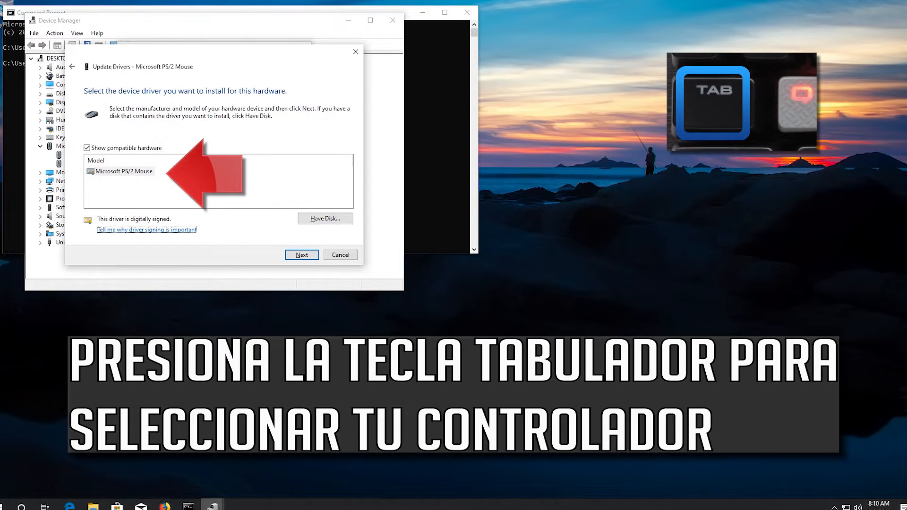
pyautogui.press('Tab')
pyautogui.press('Tab')
pyautogui.press('Tab')
pyautogui.press('Tab')
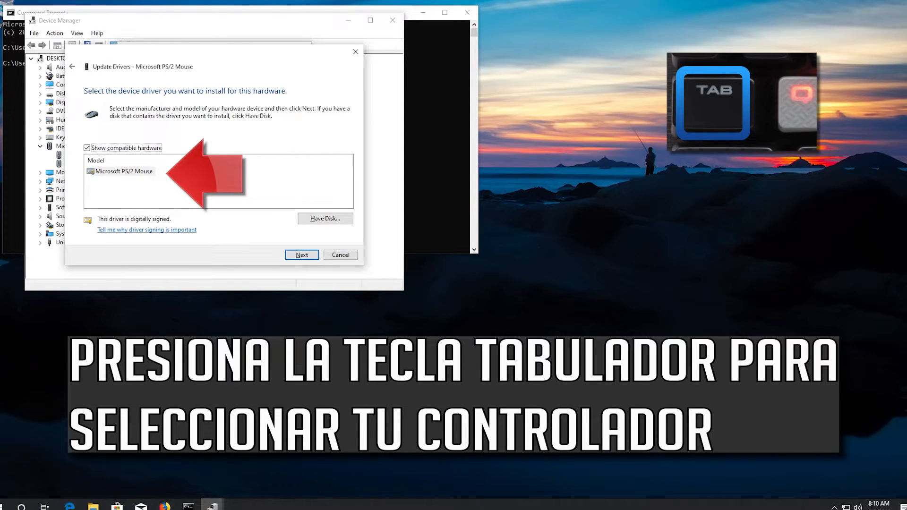
pyautogui.press('Tab')
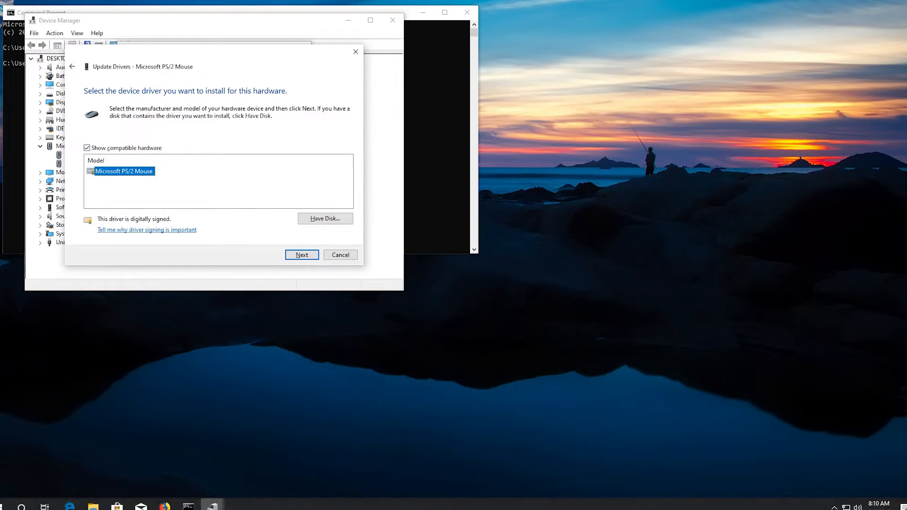
pyautogui.press('Return')
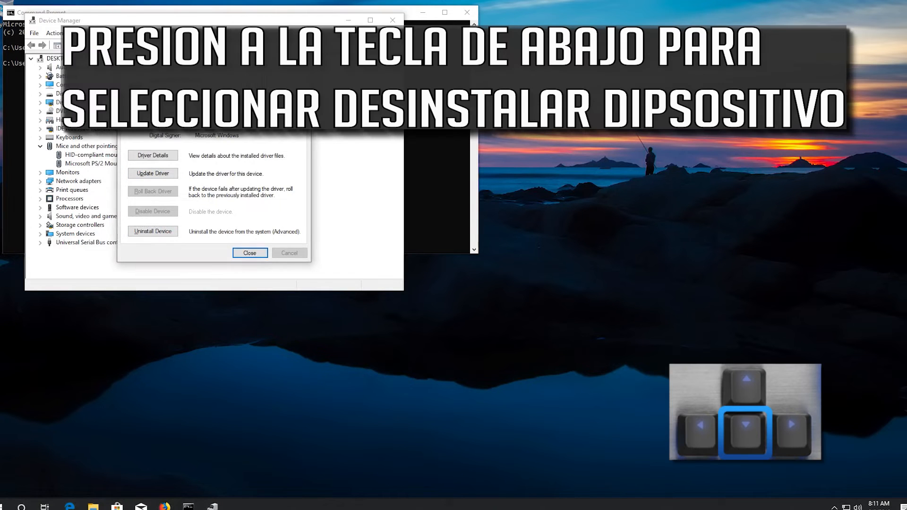
# Uninstall the Microsoft PS/2 Mouse device and restart the computer to finish removing it.
pyautogui.press('Down')
pyautogui.press('Down')
pyautogui.press('Down')
pyautogui.press('Return')
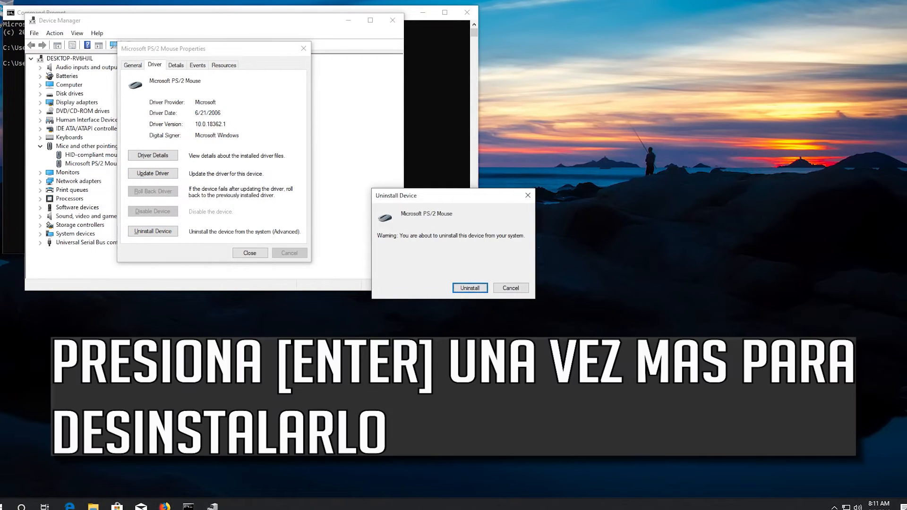
pyautogui.press('Return')
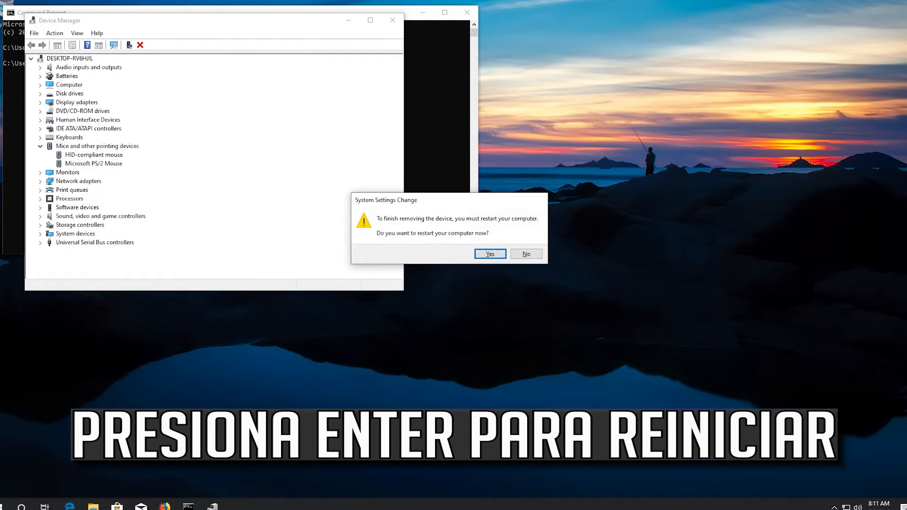
pyautogui.press('Return')
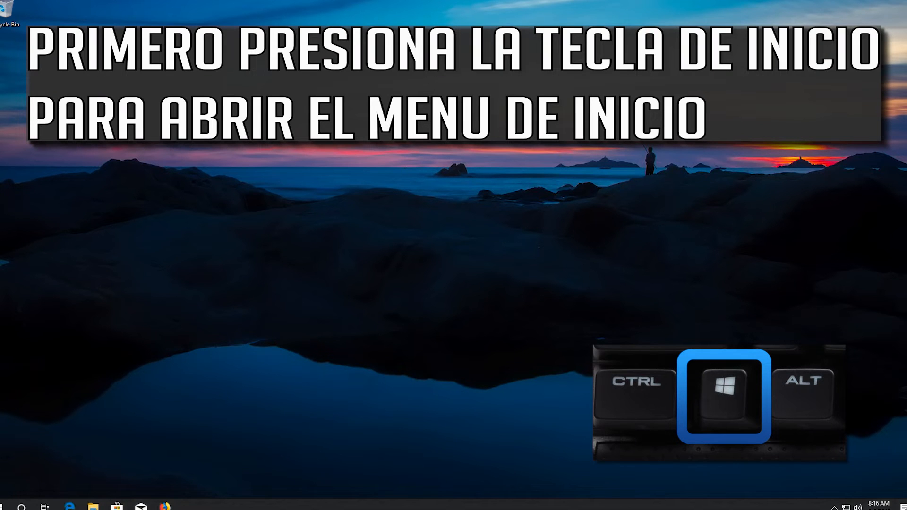
# Search for regedit, open Registry Editor and allow it to make changes to the device.
pyautogui.press('super')
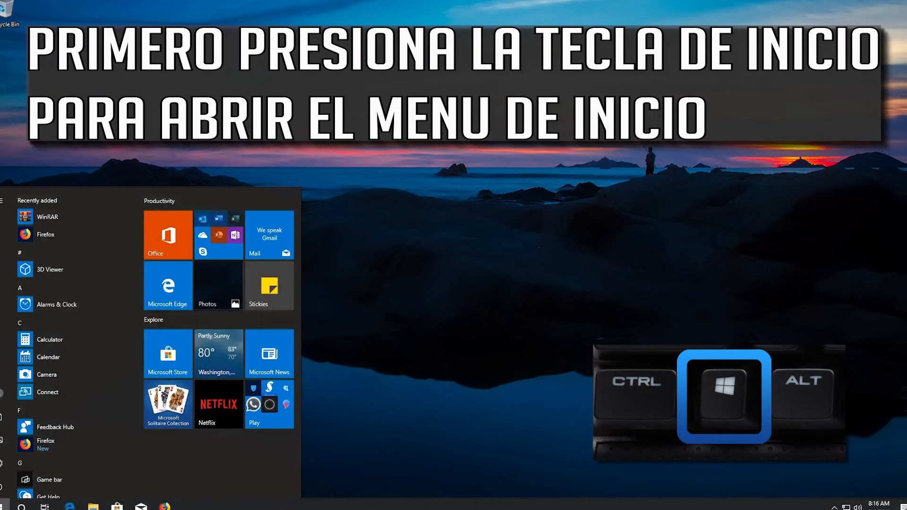
pyautogui.write('regedit')
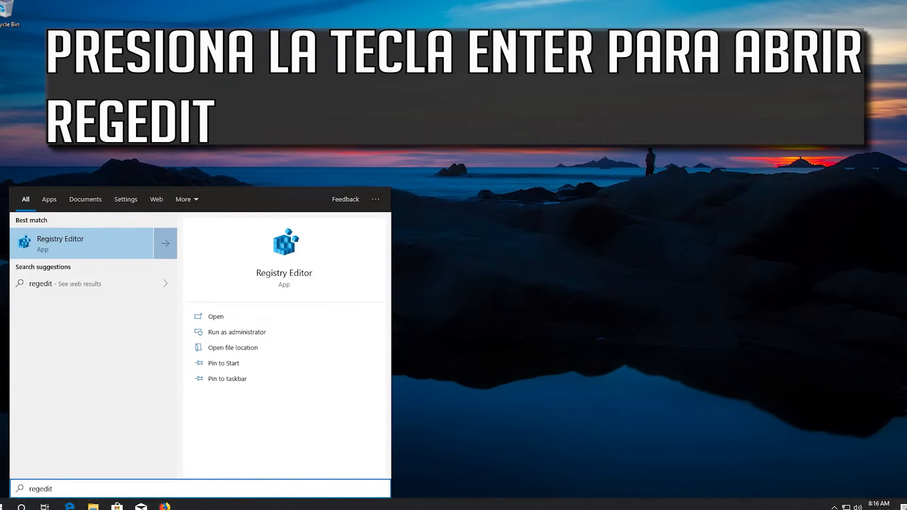
pyautogui.press('Return')
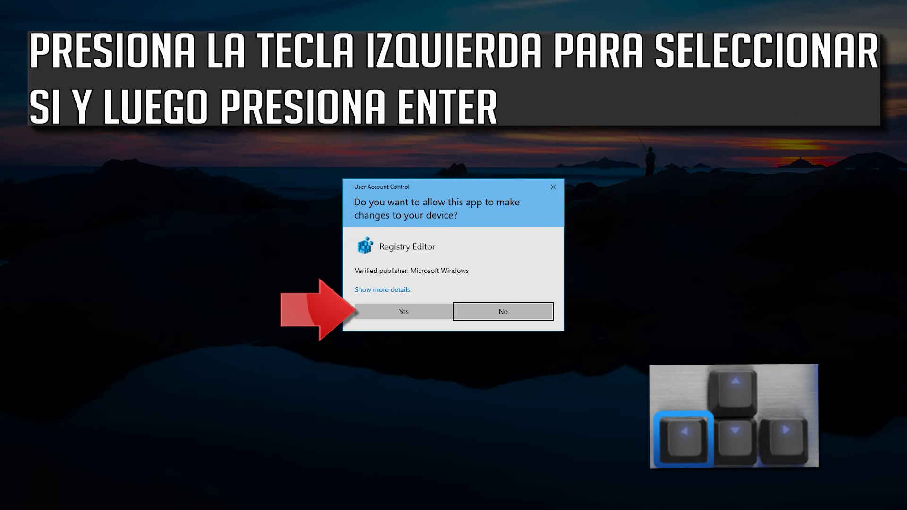
pyautogui.press('Left')
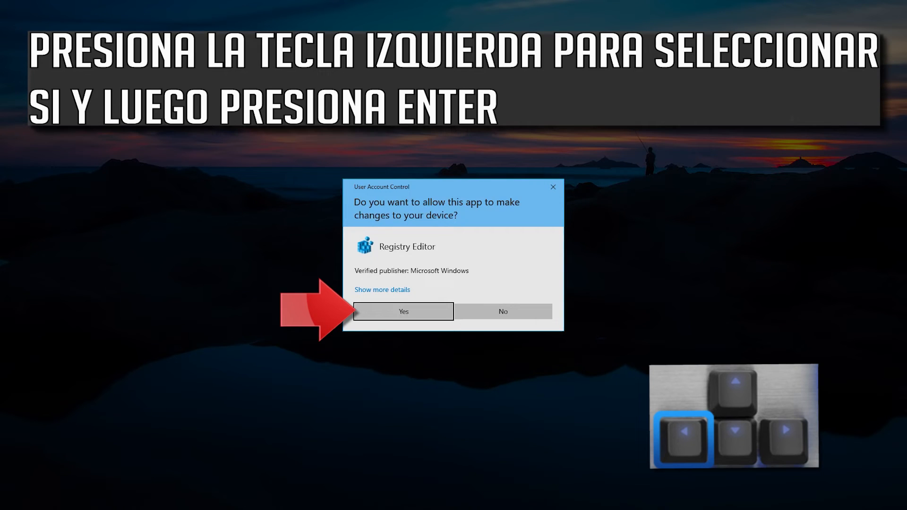
pyautogui.press('Return')
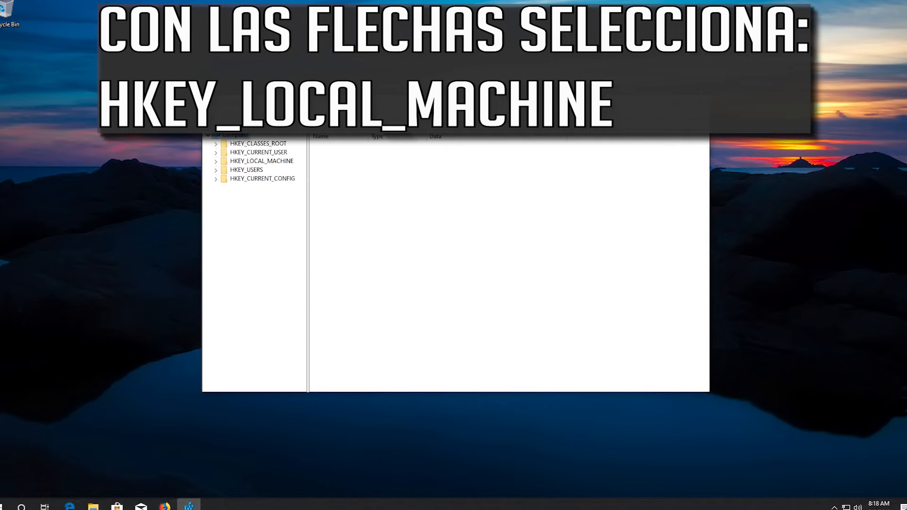
# Select the HKEY_LOCAL_MACHINE key in the registry tree and expand it.
pyautogui.press('Down')
pyautogui.press('Down')
pyautogui.press('Down')
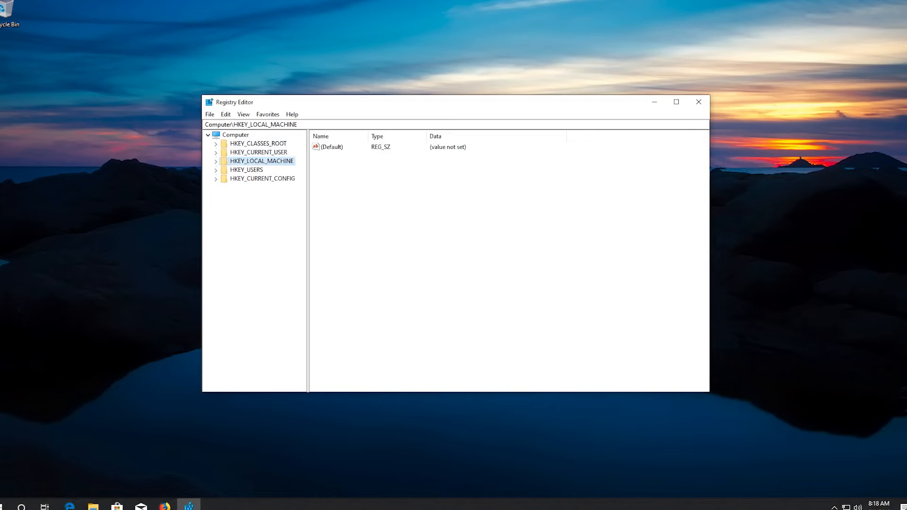
pyautogui.press('Right')
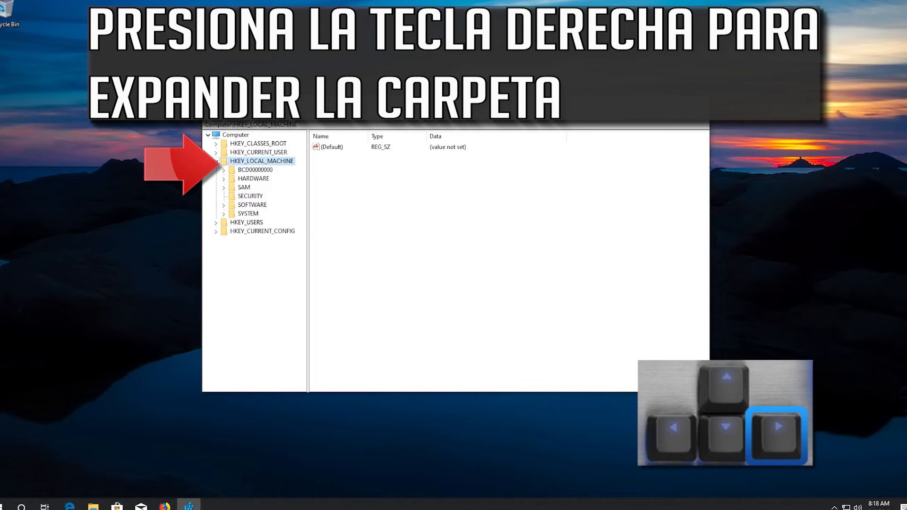
# Select the SOFTWARE key under HKEY_LOCAL_MACHINE and expand it.
pyautogui.press('Down')
pyautogui.press('Down')
pyautogui.press('Down')
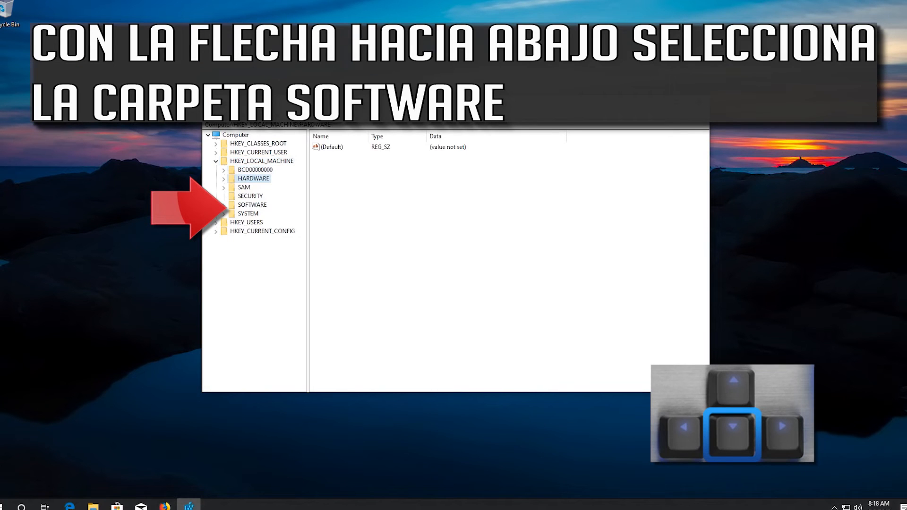
pyautogui.press('Down')
pyautogui.press('Down')
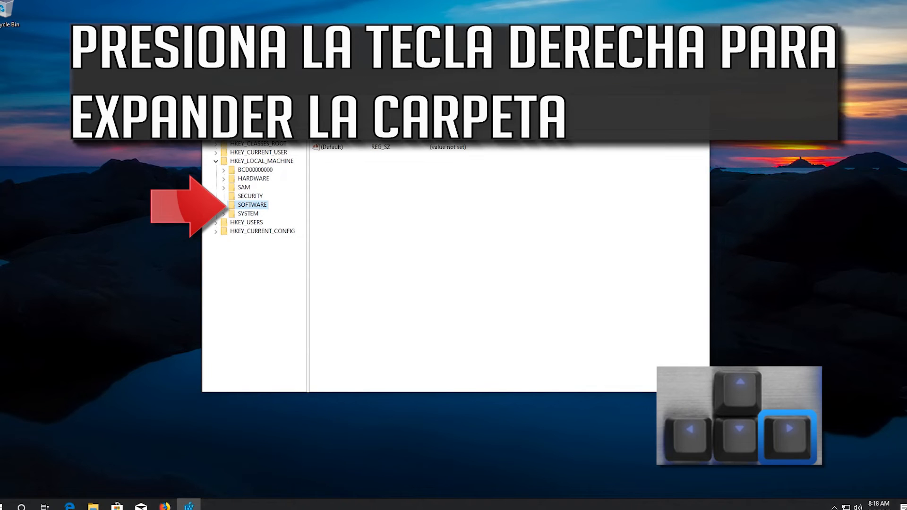
pyautogui.press('Right')
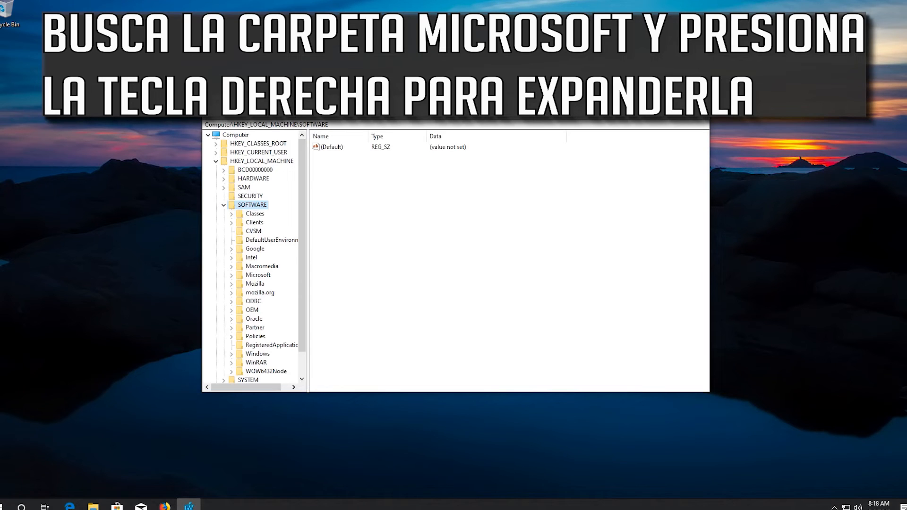
# Select the Microsoft key under SOFTWARE and expand it.
pyautogui.press('Down')
pyautogui.press('Down')
pyautogui.press('Down')
pyautogui.press('Down')
pyautogui.press('Down')
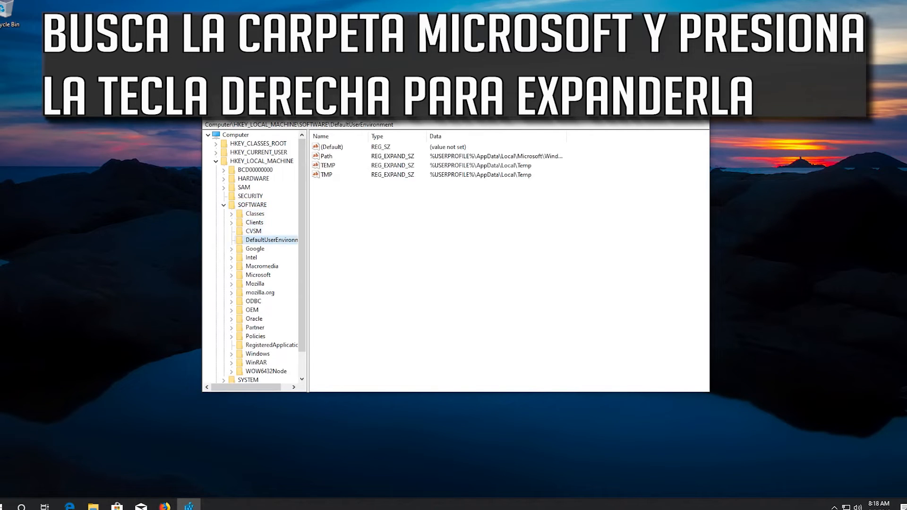
pyautogui.press('Down')
pyautogui.press('Down')
pyautogui.press('Down')
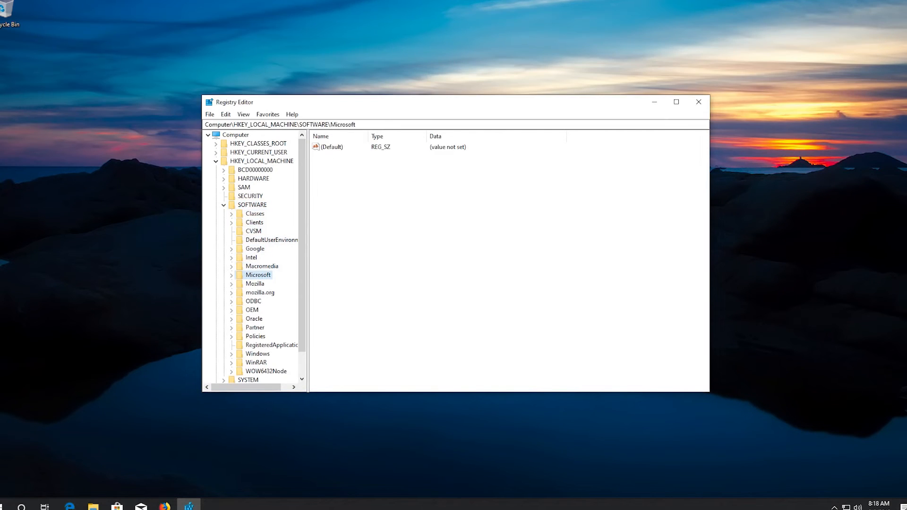
pyautogui.press('Right')
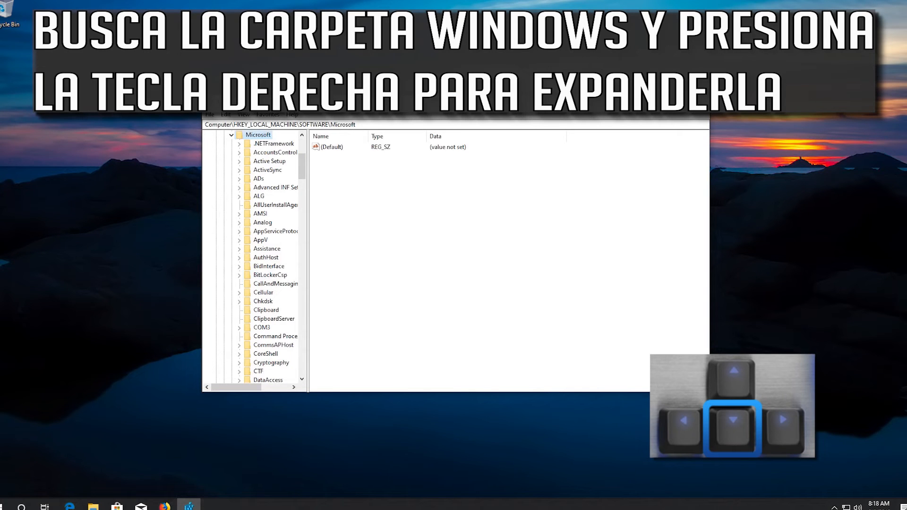
# Find the Windows key among the Microsoft subkeys, select it and expand it.
pyautogui.press('Down')
pyautogui.press('Down')
pyautogui.press('Down')
pyautogui.press('Down')
pyautogui.press('Down')
pyautogui.press('Down')
pyautogui.press('Down')
pyautogui.press('Down')
pyautogui.press('Down')
pyautogui.press('Down')
pyautogui.press('Down')
pyautogui.press('Down')
pyautogui.press('Down')
pyautogui.press('Down')
pyautogui.press('Down')
pyautogui.press('Down')
pyautogui.press('Down')
pyautogui.press('Down')
pyautogui.press('Down')
pyautogui.press('Down')
pyautogui.press('Down')
pyautogui.press('Down')
pyautogui.press('Down')
pyautogui.press('Down')
pyautogui.press('Down')
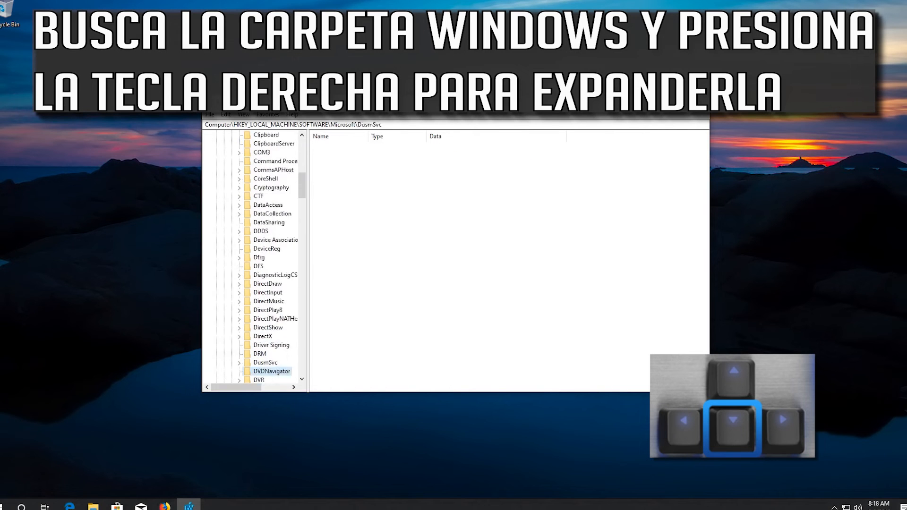
pyautogui.press('Down')
pyautogui.press('Down')
pyautogui.press('Down')
pyautogui.press('Down')
pyautogui.press('Down')
pyautogui.press('Down')
pyautogui.press('Down')
pyautogui.press('Down')
pyautogui.press('Down')
pyautogui.press('Down')
pyautogui.press('Down')
pyautogui.press('Down')
pyautogui.press('Down')
pyautogui.press('Down')
pyautogui.press('Down')
pyautogui.press('Down')
pyautogui.press('Down')
pyautogui.press('Down')
pyautogui.press('Down')
pyautogui.press('Down')
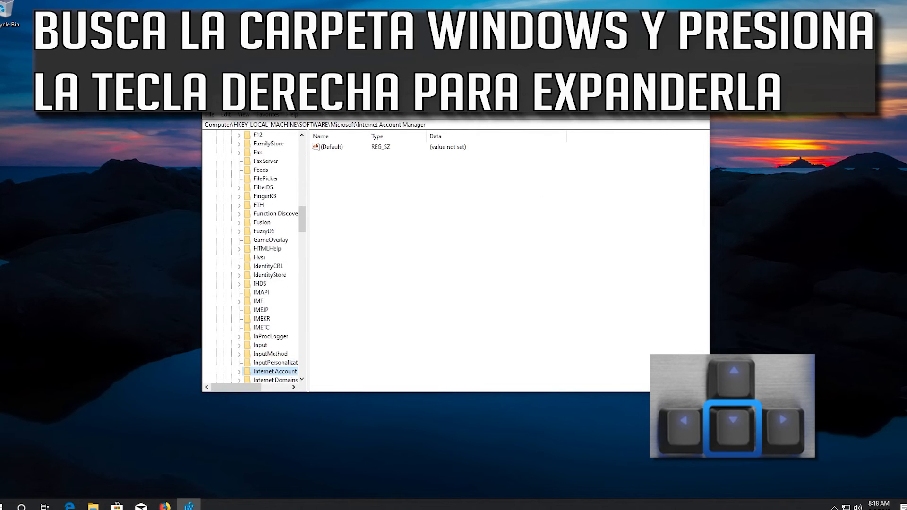
pyautogui.press('Down')
pyautogui.press('Down')
pyautogui.press('Down')
pyautogui.press('Down')
pyautogui.press('Down')
pyautogui.press('Down')
pyautogui.press('Down')
pyautogui.press('Down')
pyautogui.press('Down')
pyautogui.press('Down')
pyautogui.press('Down')
pyautogui.press('Down')
pyautogui.press('Down')
pyautogui.press('Down')
pyautogui.press('Down')
pyautogui.press('Down')
pyautogui.press('Down')
pyautogui.press('Down')
pyautogui.press('Down')
pyautogui.press('Down')
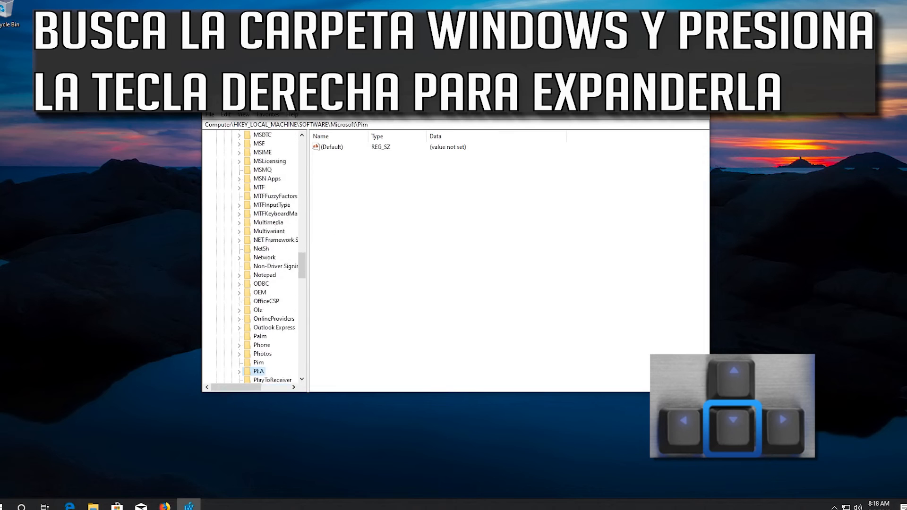
pyautogui.press('Down')
pyautogui.press('Down')
pyautogui.press('Down')
pyautogui.press('Down')
pyautogui.press('Down')
pyautogui.press('Down')
pyautogui.press('Down')
pyautogui.press('Down')
pyautogui.press('Down')
pyautogui.press('Down')
pyautogui.press('Down')
pyautogui.press('Down')
pyautogui.press('Down')
pyautogui.press('Down')
pyautogui.press('Down')
pyautogui.press('Down')
pyautogui.press('Down')
pyautogui.press('Down')
pyautogui.press('Down')
pyautogui.press('Down')
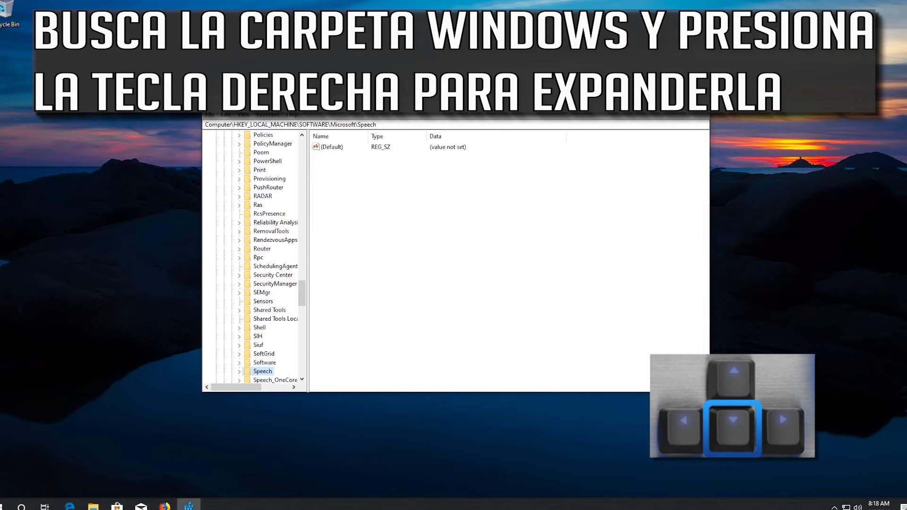
pyautogui.press('Down')
pyautogui.press('Down')
pyautogui.press('Down')
pyautogui.press('Down')
pyautogui.press('Down')
pyautogui.press('Down')
pyautogui.press('Down')
pyautogui.press('Down')
pyautogui.press('Down')
pyautogui.press('Down')
pyautogui.press('Down')
pyautogui.press('Down')
pyautogui.press('Down')
pyautogui.press('Down')
pyautogui.press('Down')
pyautogui.press('Down')
pyautogui.press('Down')
pyautogui.press('Down')
pyautogui.press('Down')
pyautogui.press('Down')
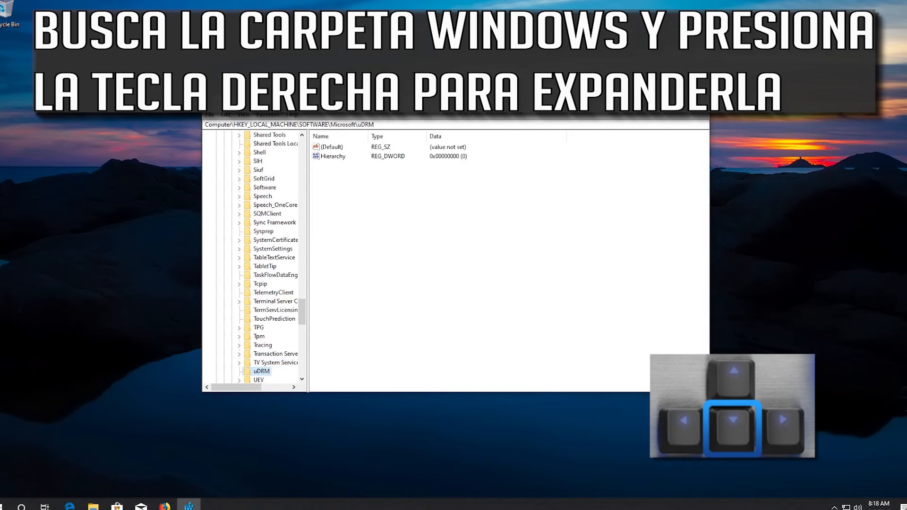
pyautogui.press('Down')
pyautogui.press('Down')
pyautogui.press('Down')
pyautogui.press('Down')
pyautogui.press('Down')
pyautogui.press('Down')
pyautogui.press('Down')
pyautogui.press('Down')
pyautogui.press('Down')
pyautogui.press('Down')
pyautogui.press('Down')
pyautogui.press('Down')
pyautogui.press('Down')
pyautogui.press('Down')
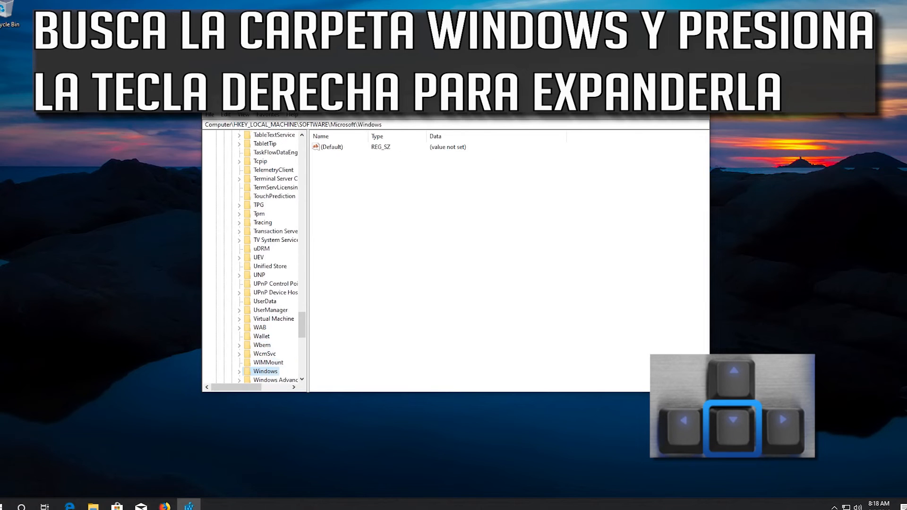
pyautogui.press('Down')
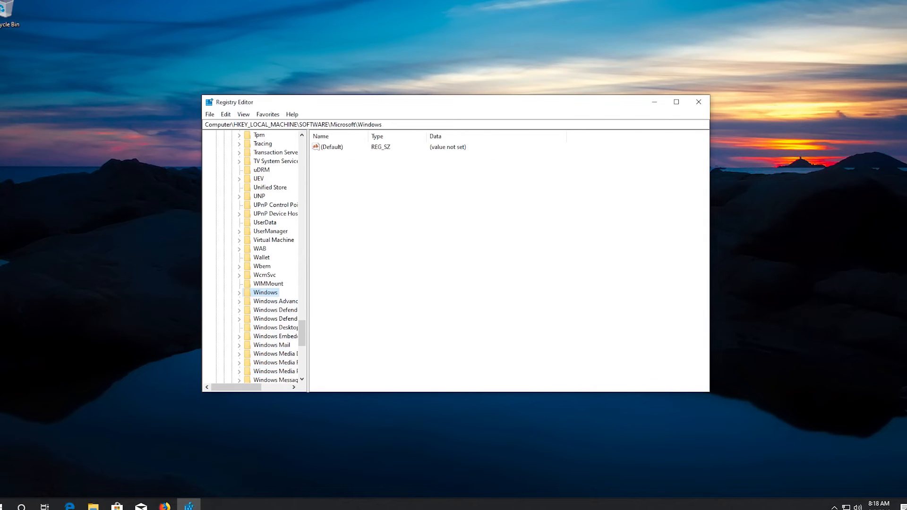
pyautogui.press('Right')
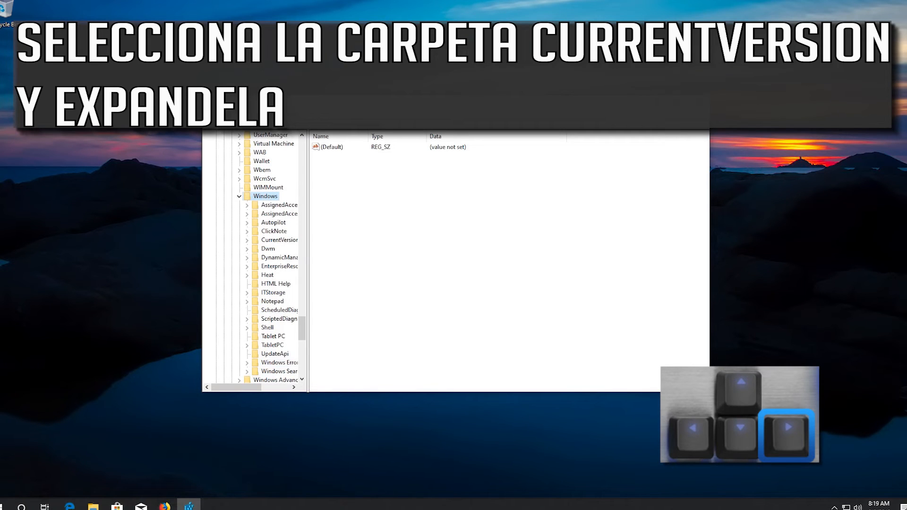
# Select the CurrentVersion key under Windows and expand it.
pyautogui.press('Down')
pyautogui.press('Down')
pyautogui.press('Down')
pyautogui.press('Down')
pyautogui.press('Down')
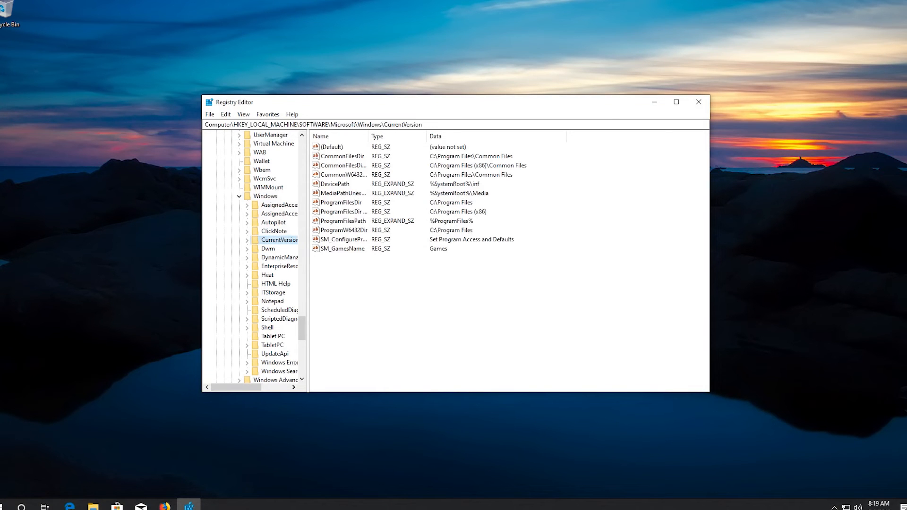
pyautogui.press('Right')
# Find the Policies key among the CurrentVersion subkeys, select it and expand it.
pyautogui.press('Down')
pyautogui.press('Down')
pyautogui.press('Down')
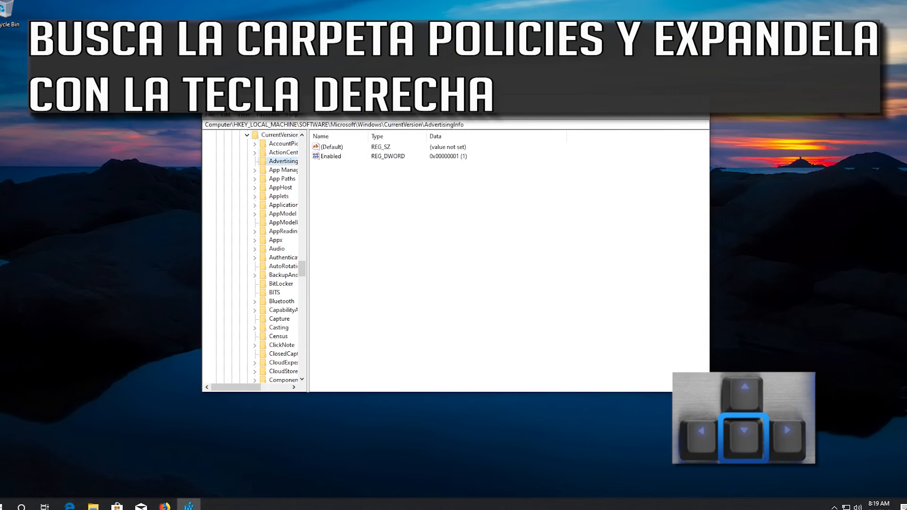
pyautogui.press('Down')
pyautogui.press('Down')
pyautogui.press('Down')
pyautogui.press('Down')
pyautogui.press('Down')
pyautogui.press('Down')
pyautogui.press('Down')
pyautogui.press('Down')
pyautogui.press('Down')
pyautogui.press('Down')
pyautogui.press('Down')
pyautogui.press('Down')
pyautogui.press('Down')
pyautogui.press('Down')
pyautogui.press('Down')
pyautogui.press('Down')
pyautogui.press('Down')
pyautogui.press('Down')
pyautogui.press('Down')
pyautogui.press('Down')
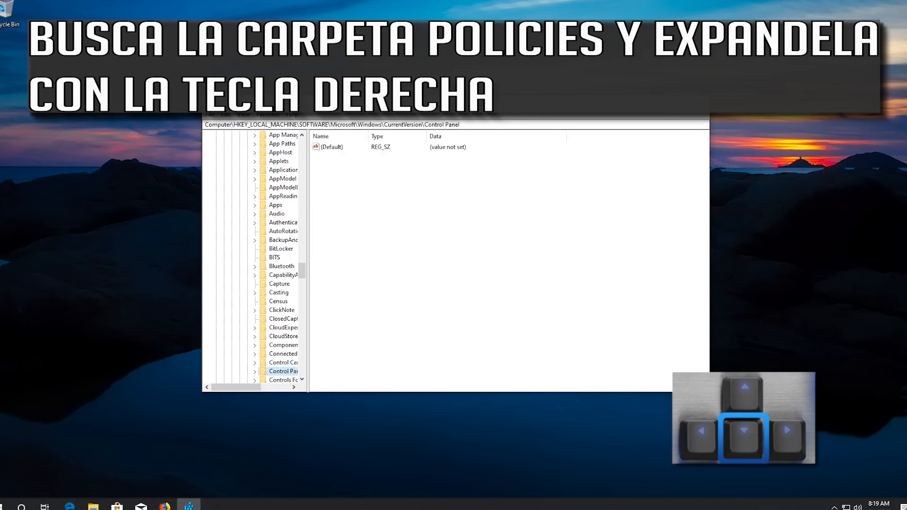
pyautogui.press('Down')
pyautogui.press('Down')
pyautogui.press('Down')
pyautogui.press('Down')
pyautogui.press('Down')
pyautogui.press('Down')
pyautogui.press('Down')
pyautogui.press('Down')
pyautogui.press('Down')
pyautogui.press('Down')
pyautogui.press('Down')
pyautogui.press('Down')
pyautogui.press('Down')
pyautogui.press('Down')
pyautogui.press('Down')
pyautogui.press('Down')
pyautogui.press('Down')
pyautogui.press('Down')
pyautogui.press('Down')
pyautogui.press('Down')
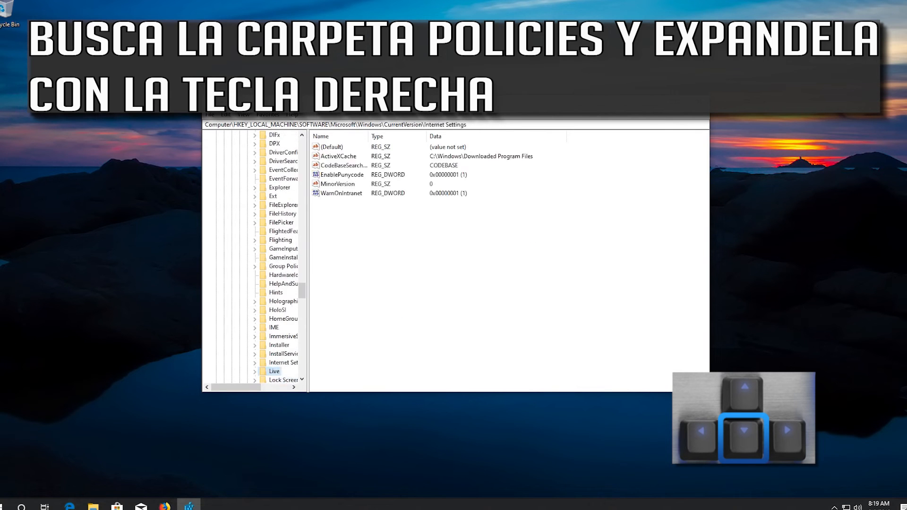
pyautogui.press('Down')
pyautogui.press('Down')
pyautogui.press('Down')
pyautogui.press('Down')
pyautogui.press('Down')
pyautogui.press('Down')
pyautogui.press('Down')
pyautogui.press('Down')
pyautogui.press('Down')
pyautogui.press('Down')
pyautogui.press('Down')
pyautogui.press('Down')
pyautogui.press('Down')
pyautogui.press('Down')
pyautogui.press('Down')
pyautogui.press('Down')
pyautogui.press('Down')
pyautogui.press('Down')
pyautogui.press('Down')
pyautogui.press('Down')
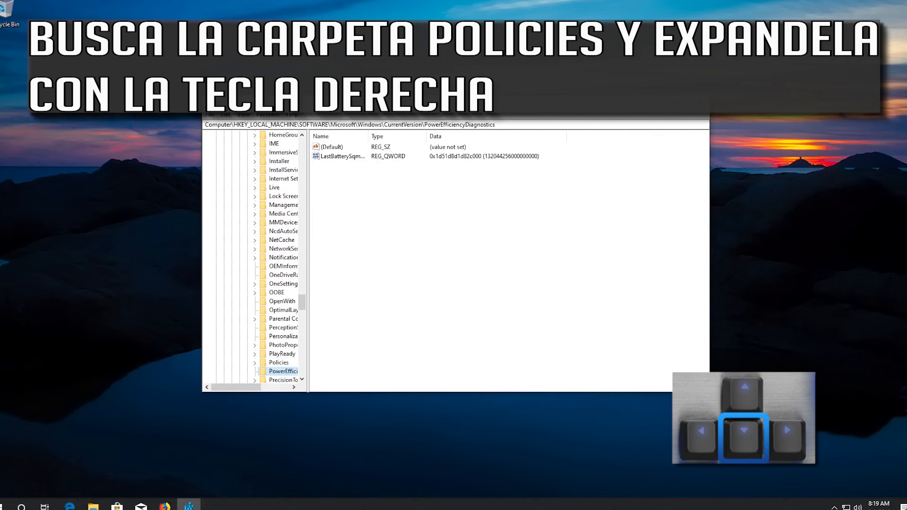
pyautogui.press('Down')
pyautogui.press('Down')
pyautogui.press('Down')
pyautogui.press('Down')
pyautogui.press('Down')
pyautogui.press('Down')
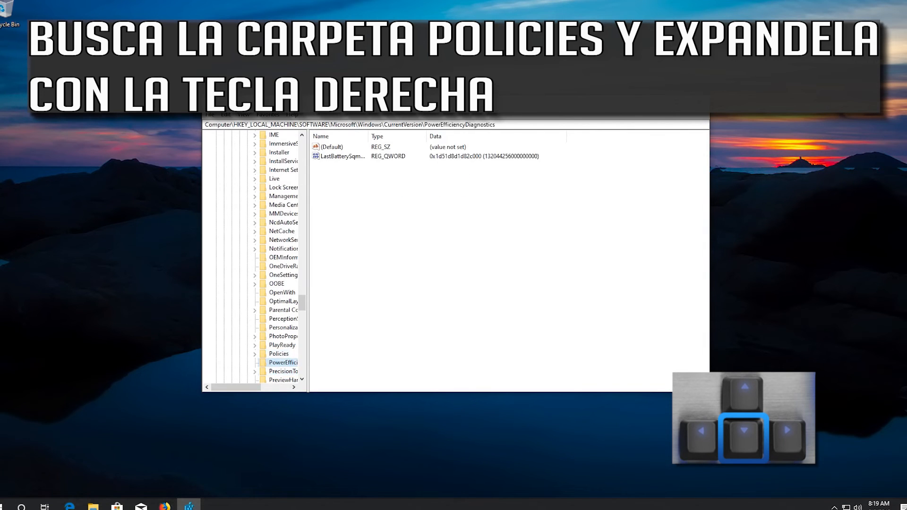
pyautogui.press('Down')
pyautogui.press('Down')
pyautogui.press('Down')
pyautogui.press('Up')
pyautogui.press('Up')
pyautogui.press('Up')
pyautogui.press('Up')
pyautogui.press('Up')
pyautogui.press('Up')
pyautogui.press('Up')
pyautogui.press('Up')
pyautogui.press('Up')
pyautogui.press('Up')
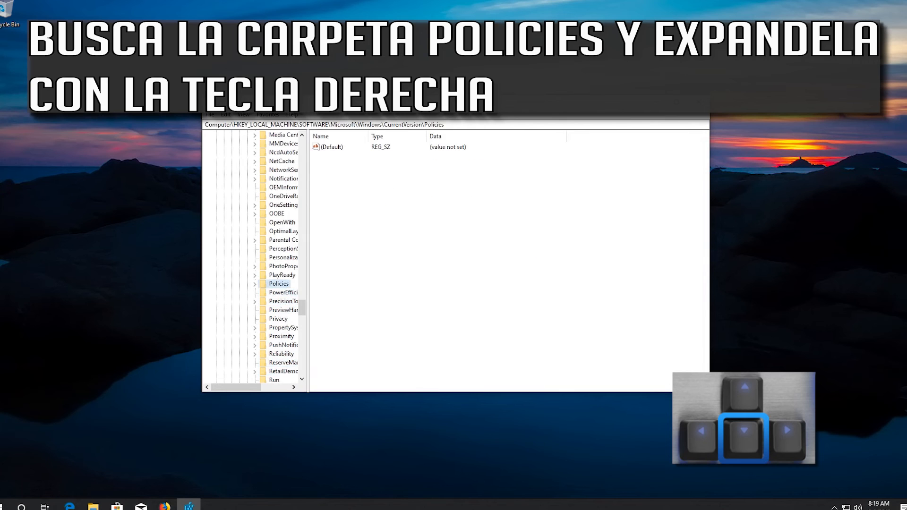
pyautogui.press('Right')
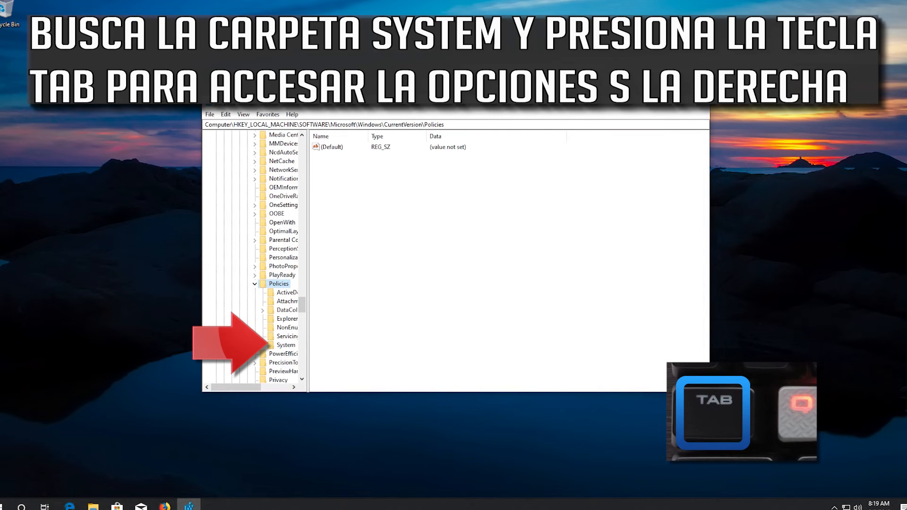
# Select the System key under Policies to list its registry values.
pyautogui.press('Down')
pyautogui.press('Down')
pyautogui.press('Down')
pyautogui.press('Down')
pyautogui.press('Down')
pyautogui.press('Down')
pyautogui.press('Down')
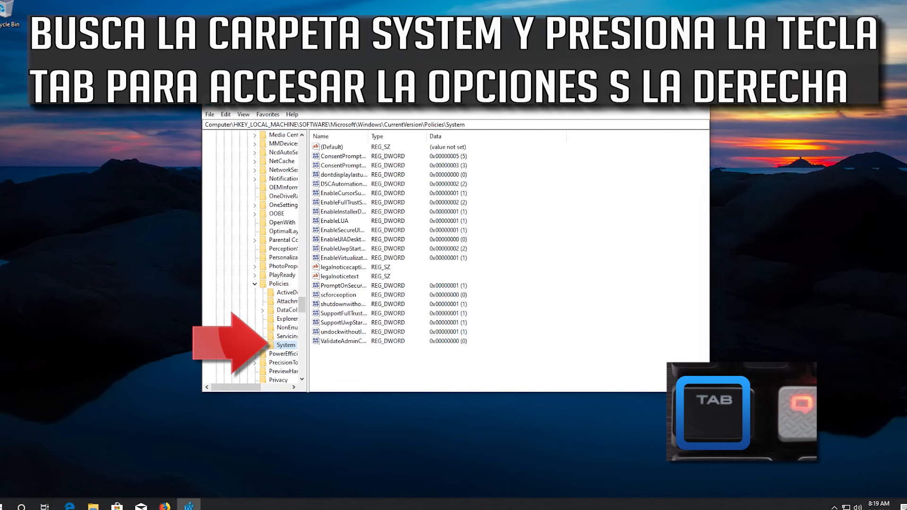
# Set the value data of EnableCursorSuppression in the System key to 0 and apply the change.
pyautogui.press('Tab')
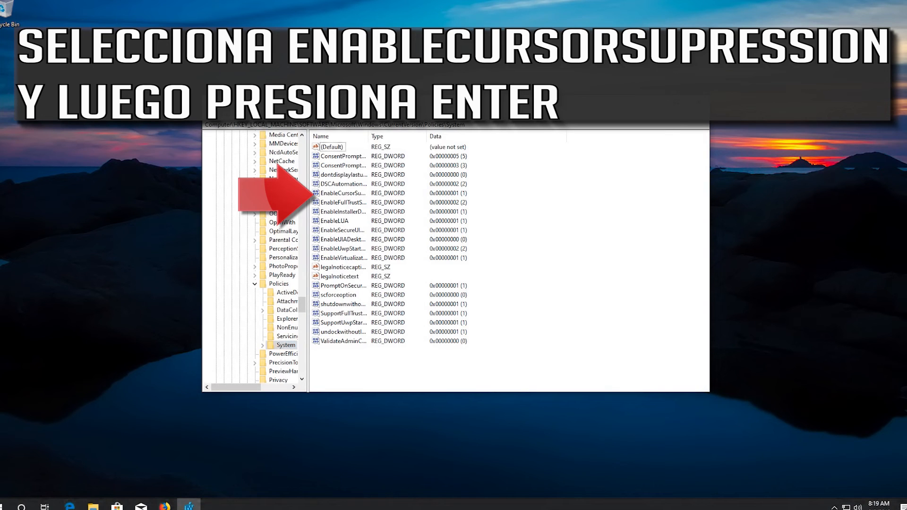
pyautogui.press('Down')
pyautogui.press('Down')
pyautogui.press('Down')
pyautogui.press('Down')
pyautogui.press('Down')
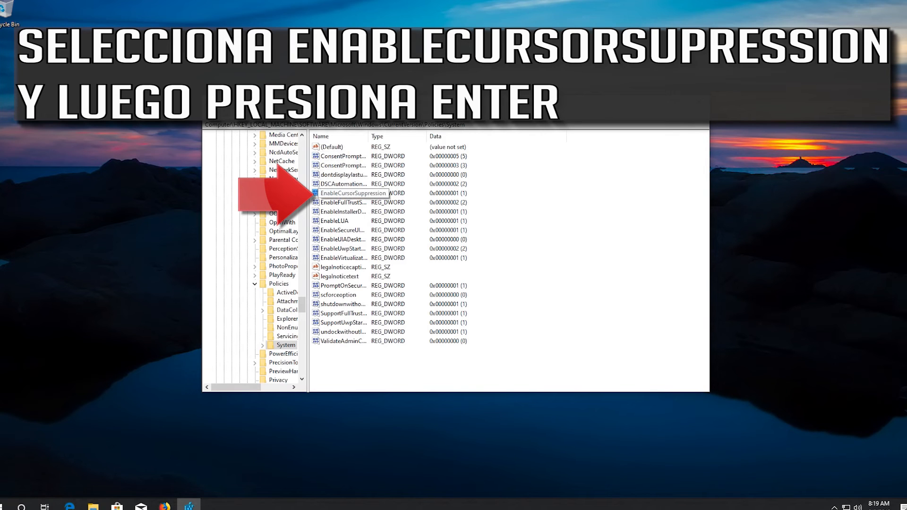
pyautogui.press('Return')
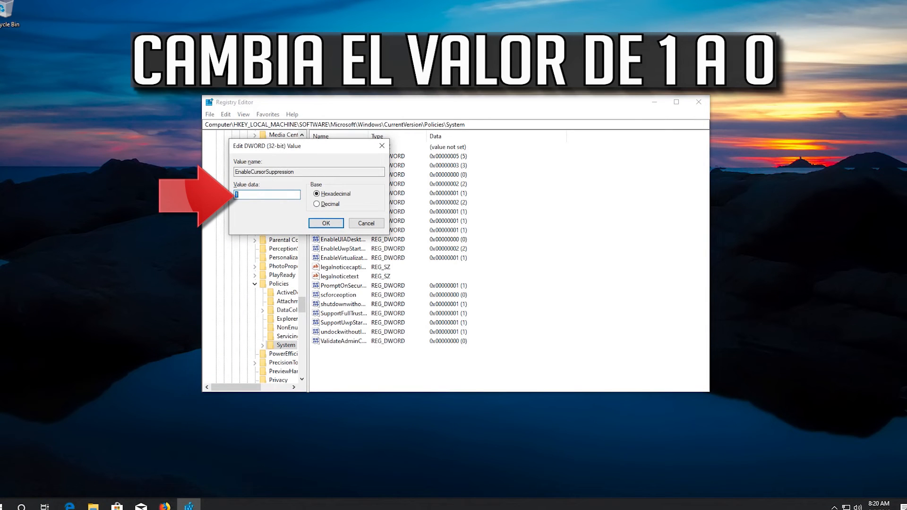
pyautogui.write('0')
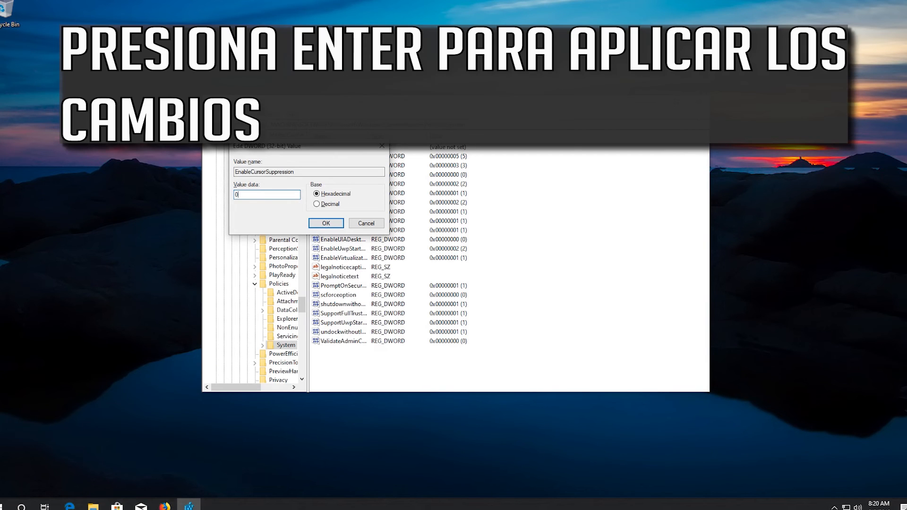
pyautogui.press('Return')
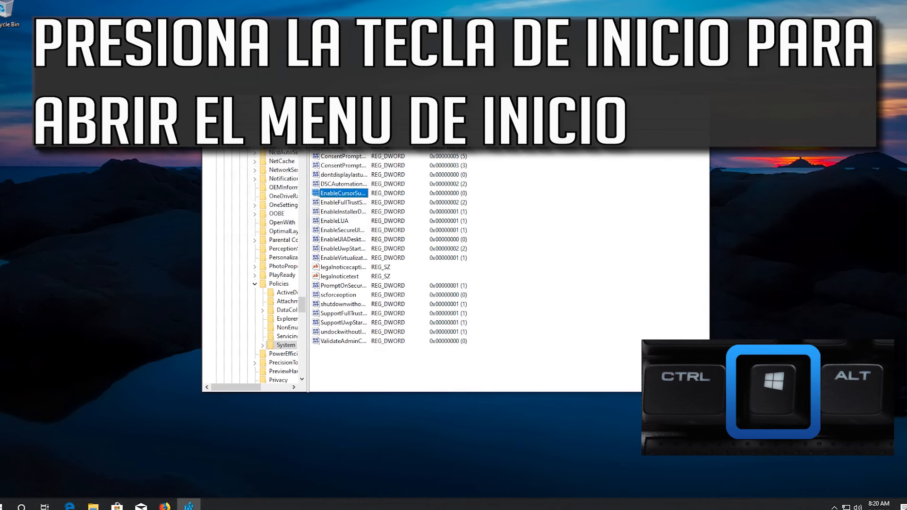
# Restart the computer through the Windows power options.
pyautogui.press('super')
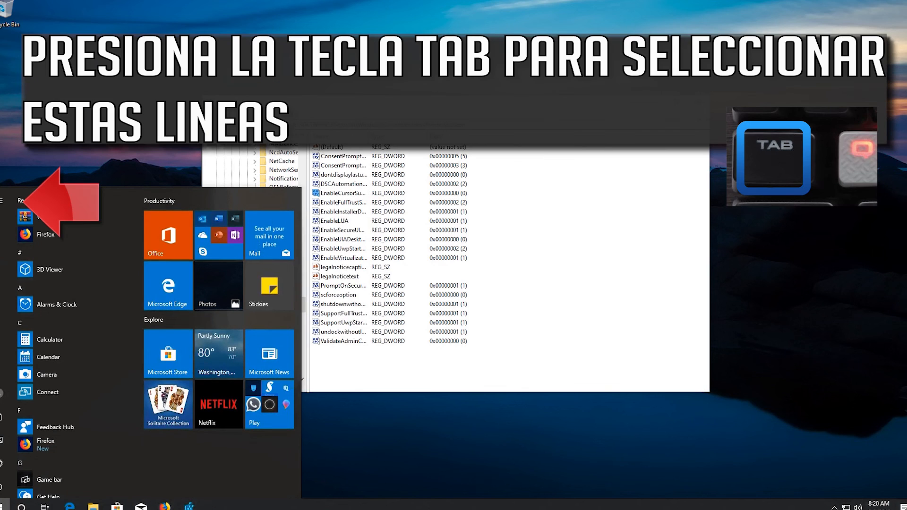
pyautogui.press('Tab')
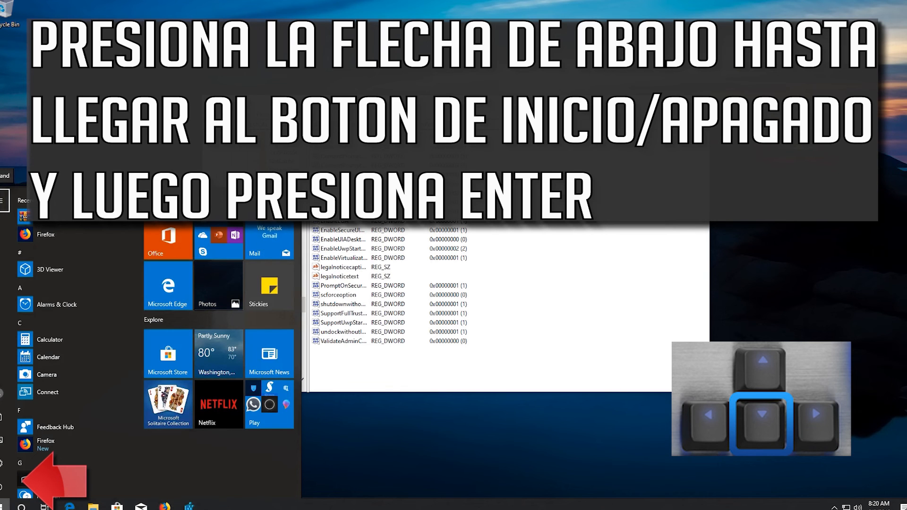
pyautogui.press('Down')
pyautogui.press('Down')
pyautogui.press('Down')
pyautogui.press('Down')
pyautogui.press('Down')
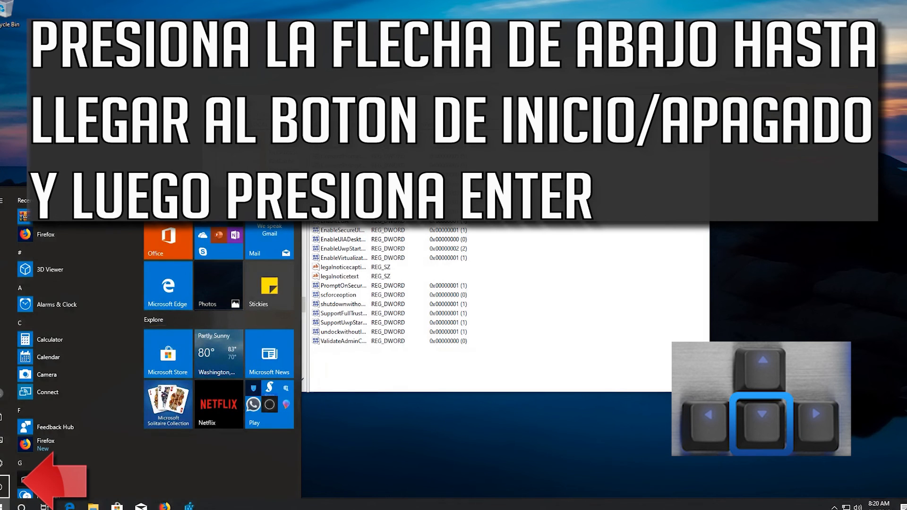
pyautogui.press('Return')
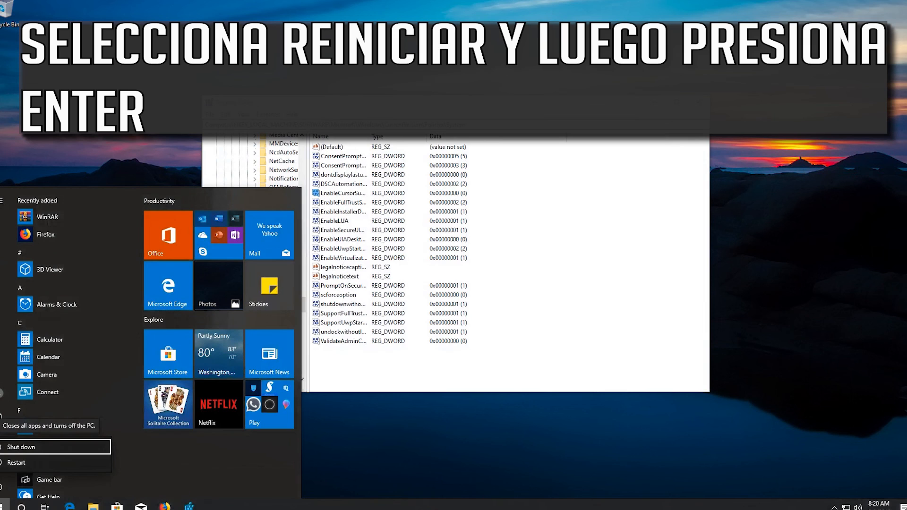
pyautogui.press('Down')
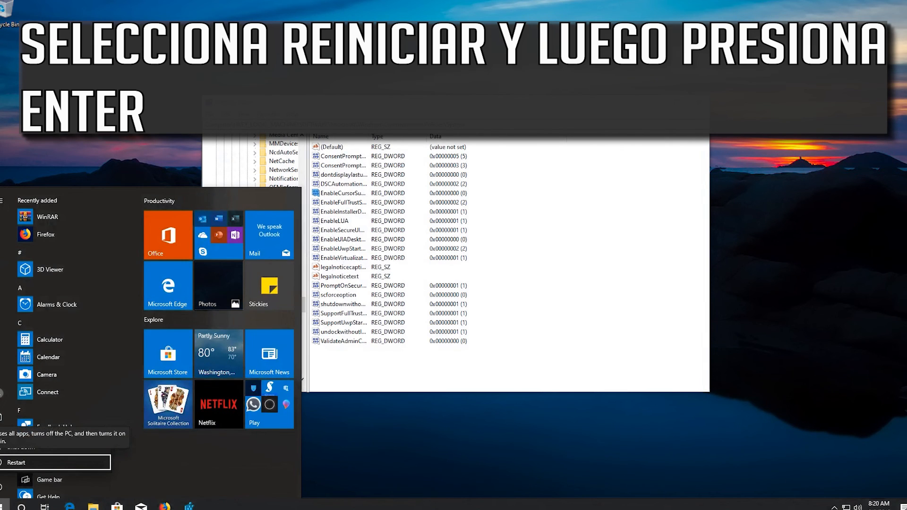
pyautogui.press('Return')
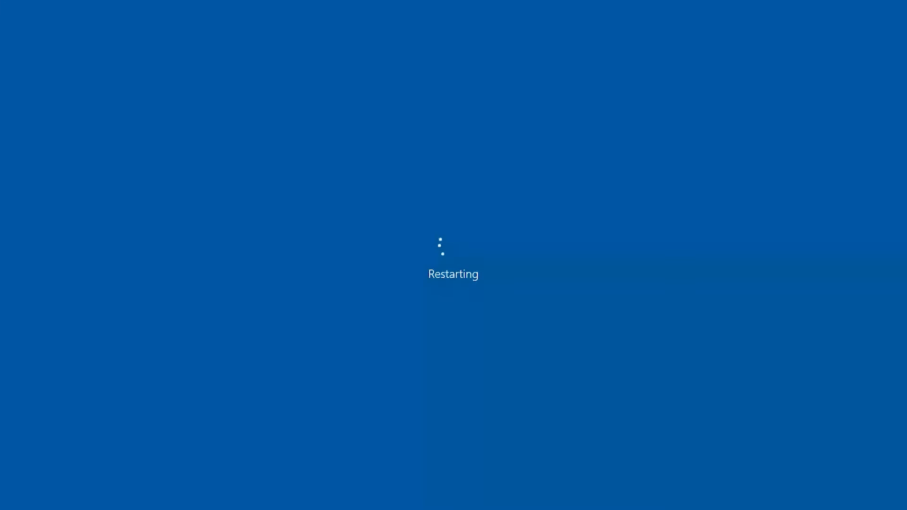